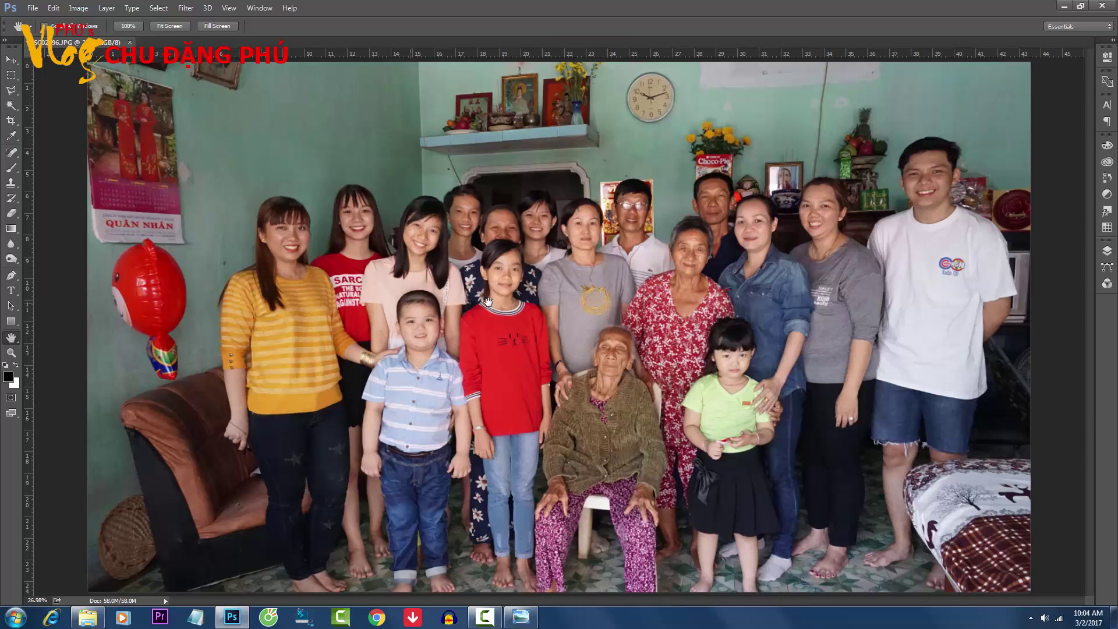
Step: Zoom in on a girl's face, then fit the whole family photo to the screen
left_click(12, 353)
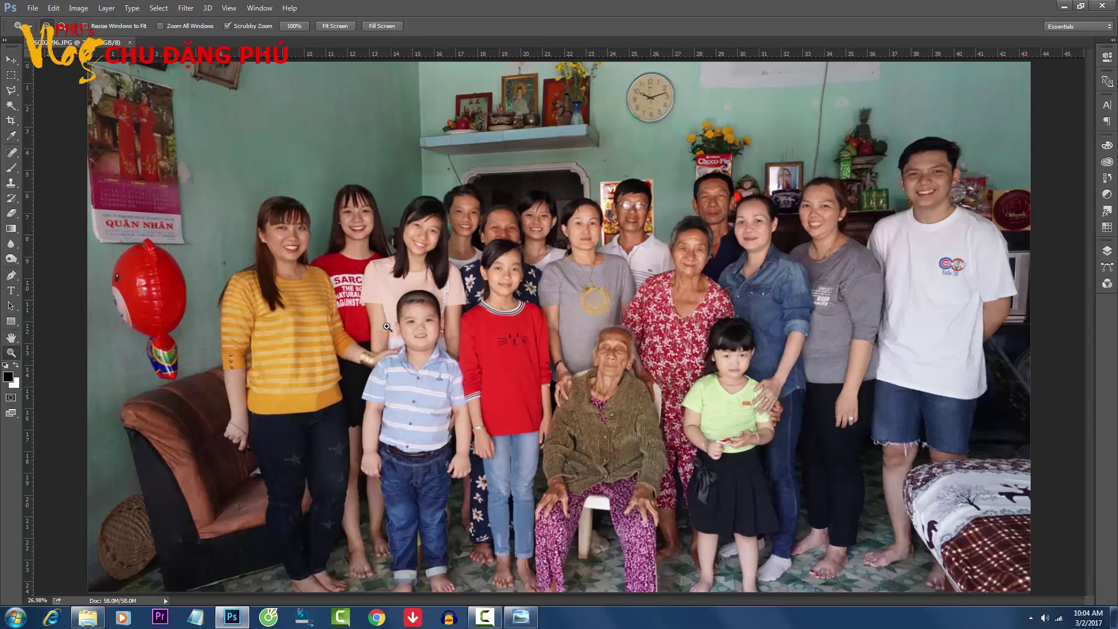
mouse_move(471, 305)
left_mouse_down()
mouse_move(541, 296)
mouse_move(474, 320)
left_mouse_up()
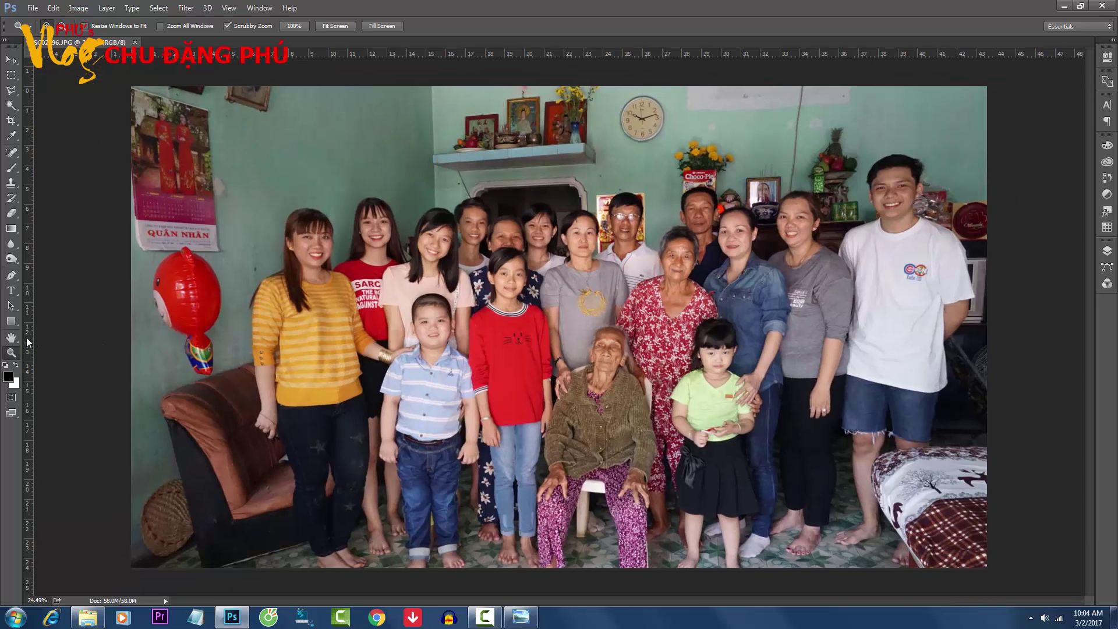
double_click(11, 338)
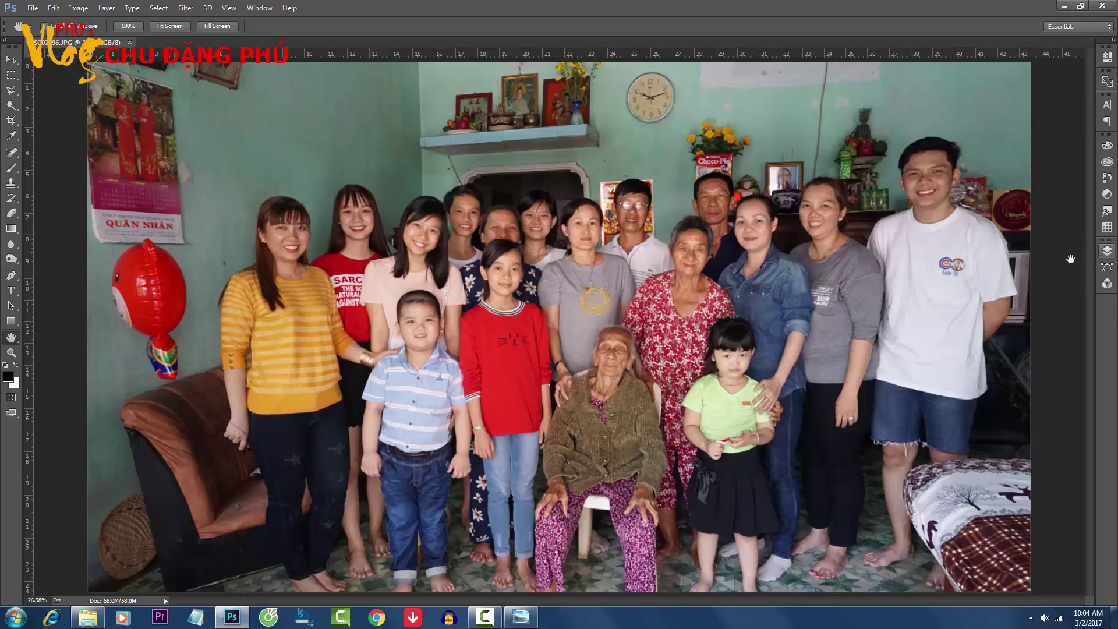
Step: Bring up the Layers panel (F7) showing the single Background layer
left_click(1105, 253)
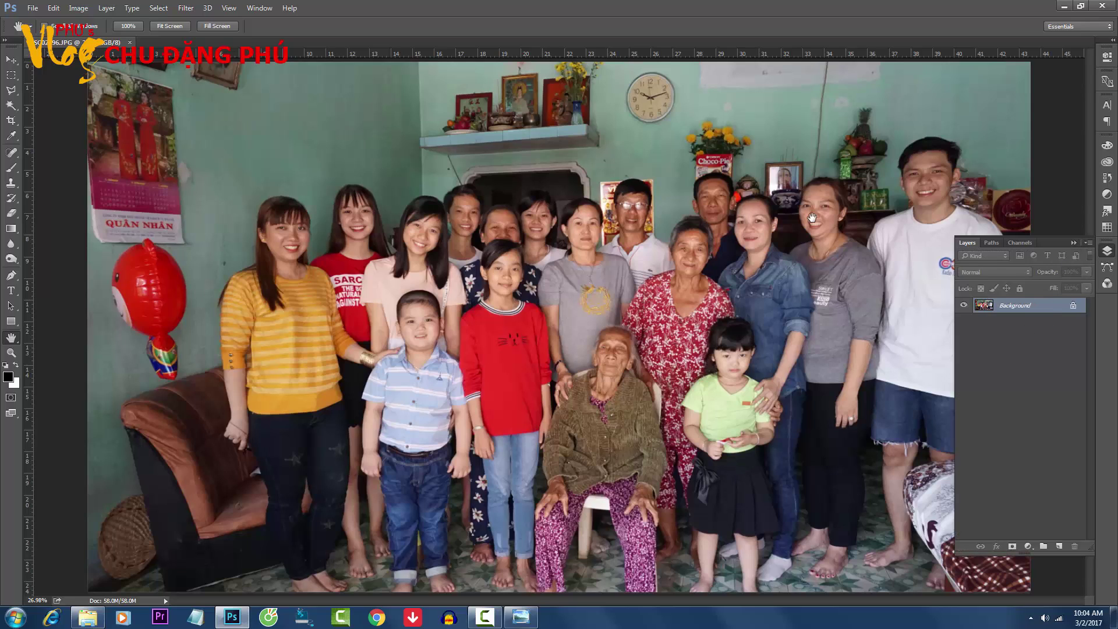
left_click(812, 217)
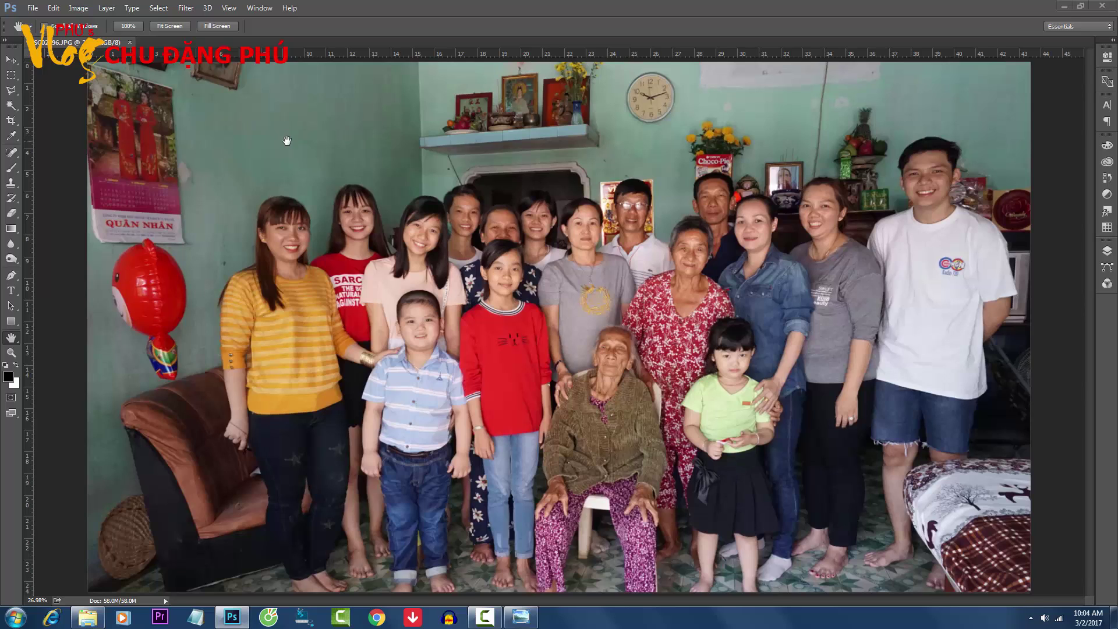
key("F7")
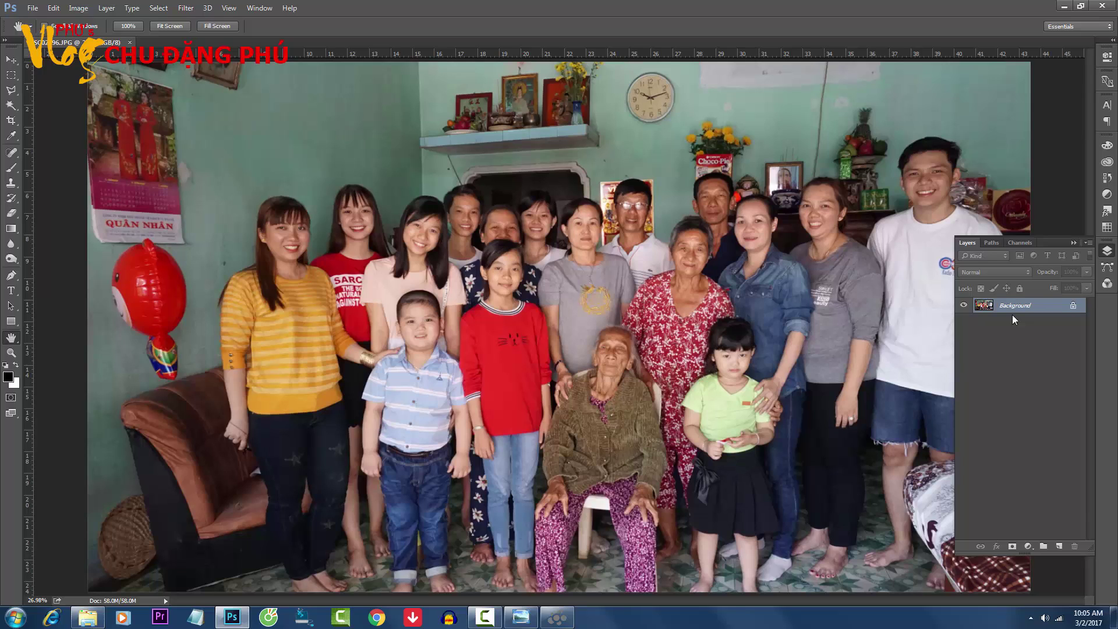
Step: Duplicate the Background onto Layer 1 with Ctrl+J and launch Filter > Camera Raw Filter
key("ctrl+j")
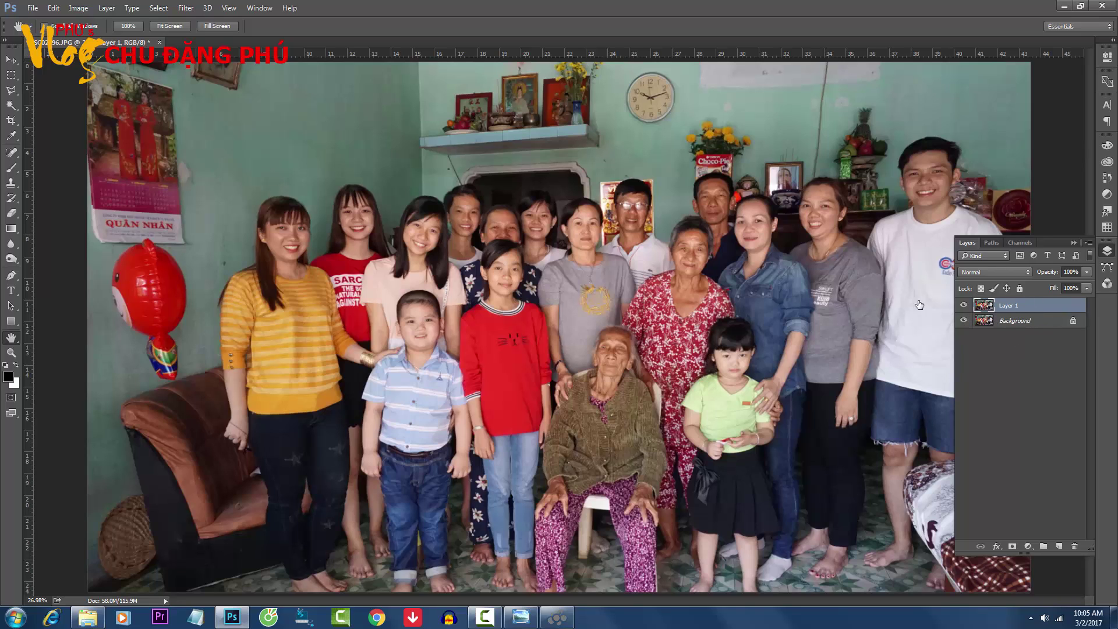
left_click(186, 8)
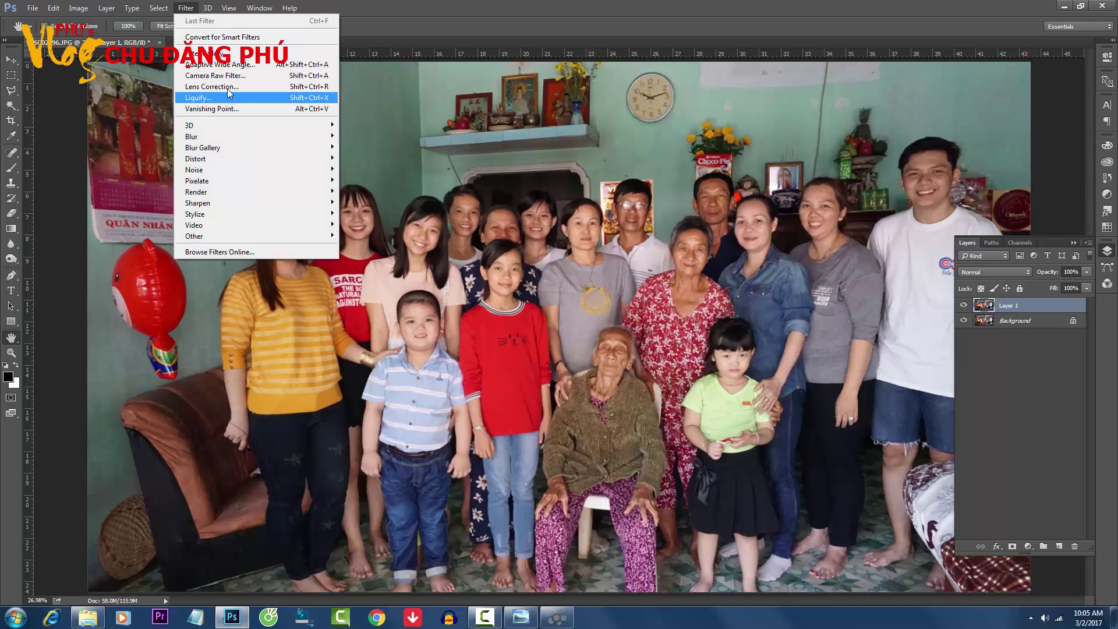
left_click(277, 76)
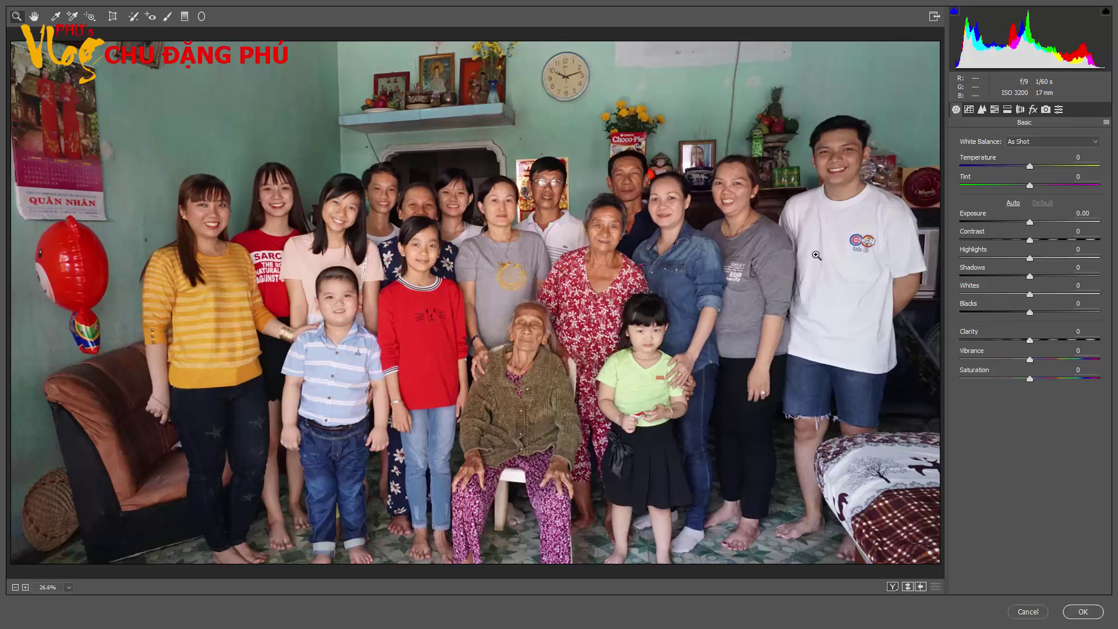
left_click(1012, 202)
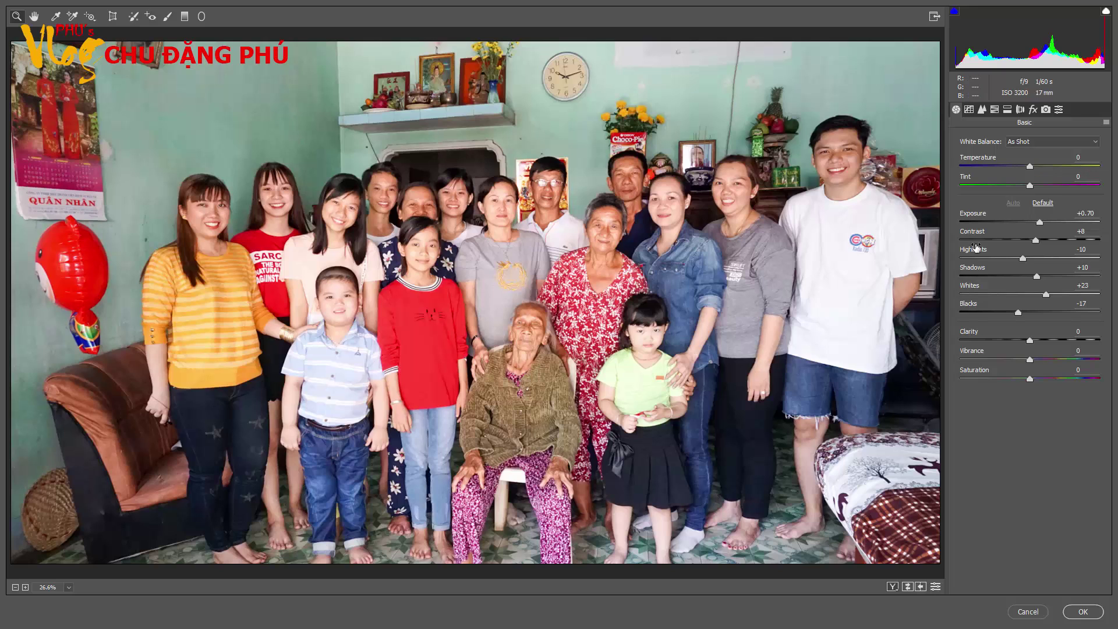
left_click(1043, 202)
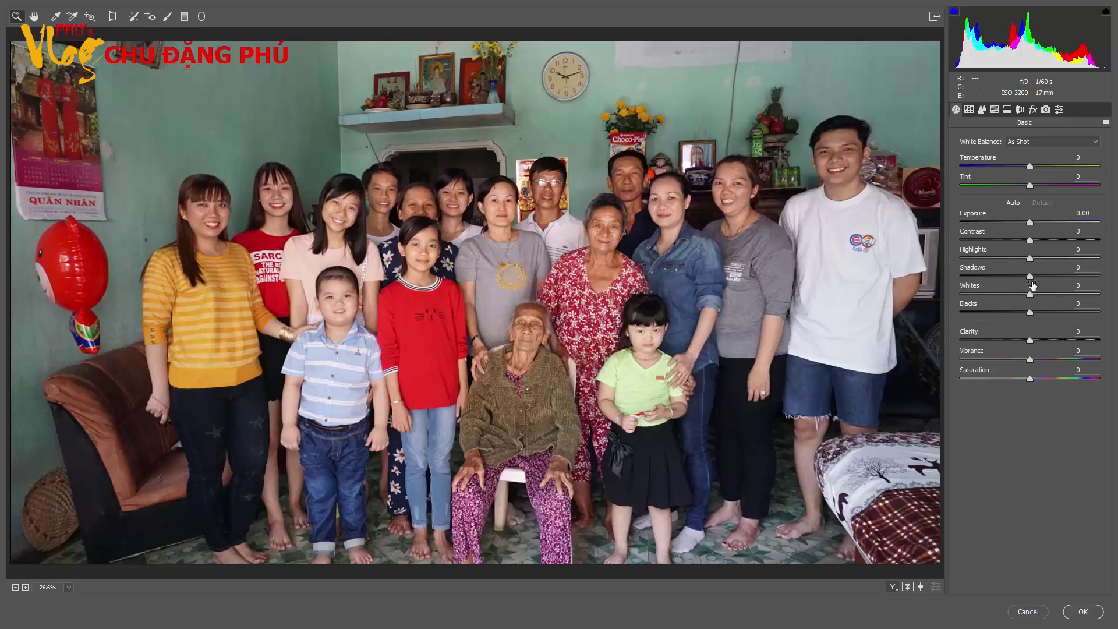
Step: Raise Shadows to +29 and settle Whites at +8 in Camera Raw's Basic panel
left_click_drag(1030, 277, 1056, 278)
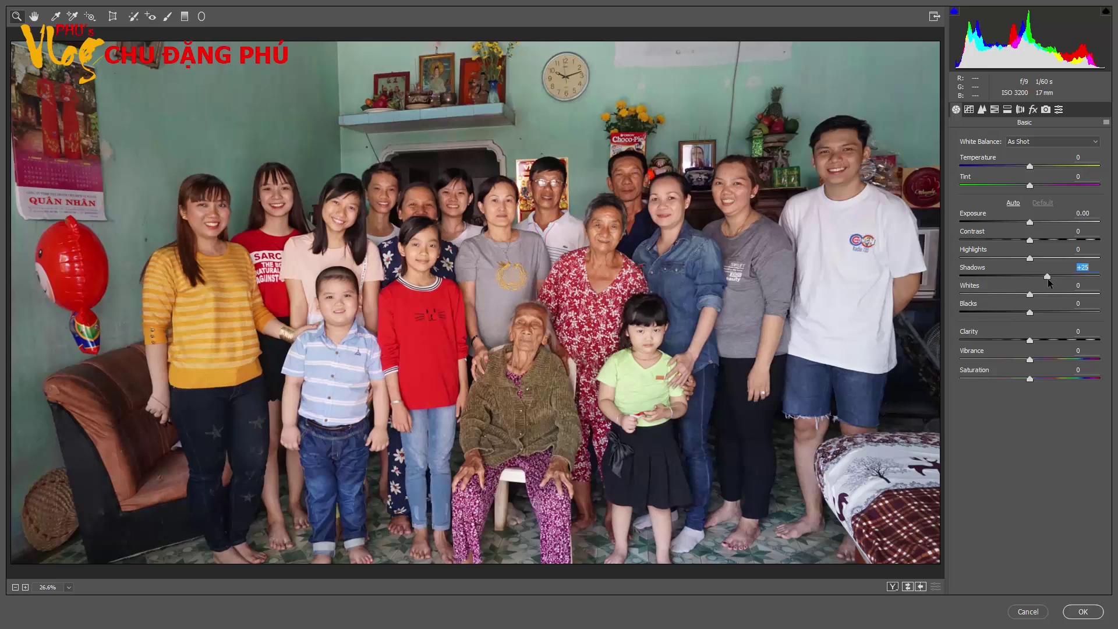
mouse_move(1045, 280)
left_mouse_down()
mouse_move(1116, 278)
mouse_move(960, 278)
mouse_move(1052, 288)
left_mouse_up()
key("Tab")
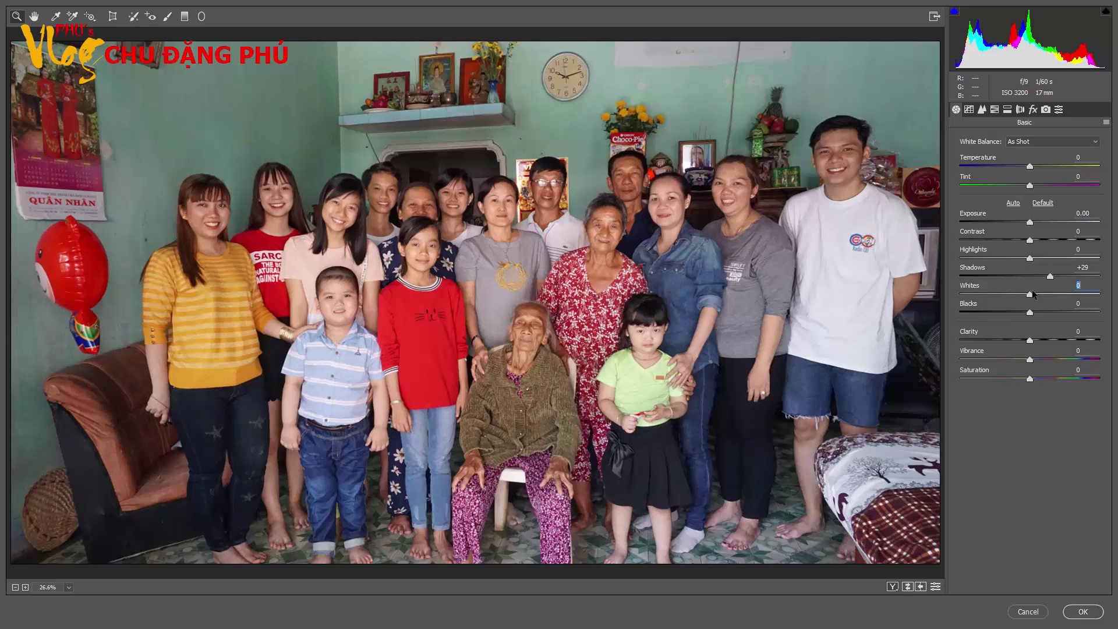
left_click_drag(1034, 293, 1051, 293)
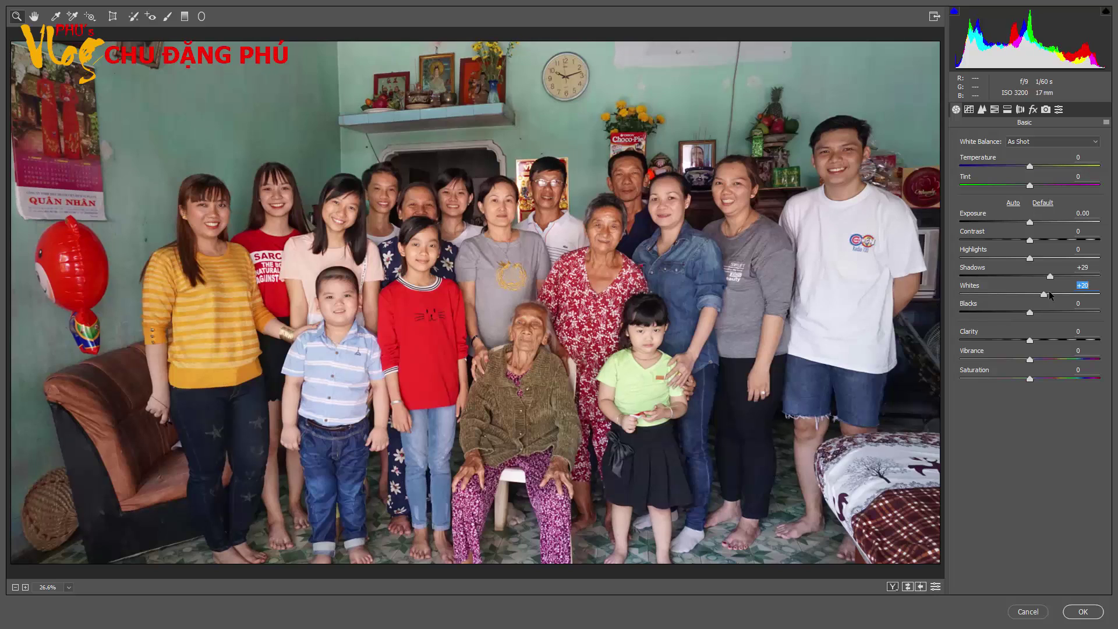
double_click(1051, 293)
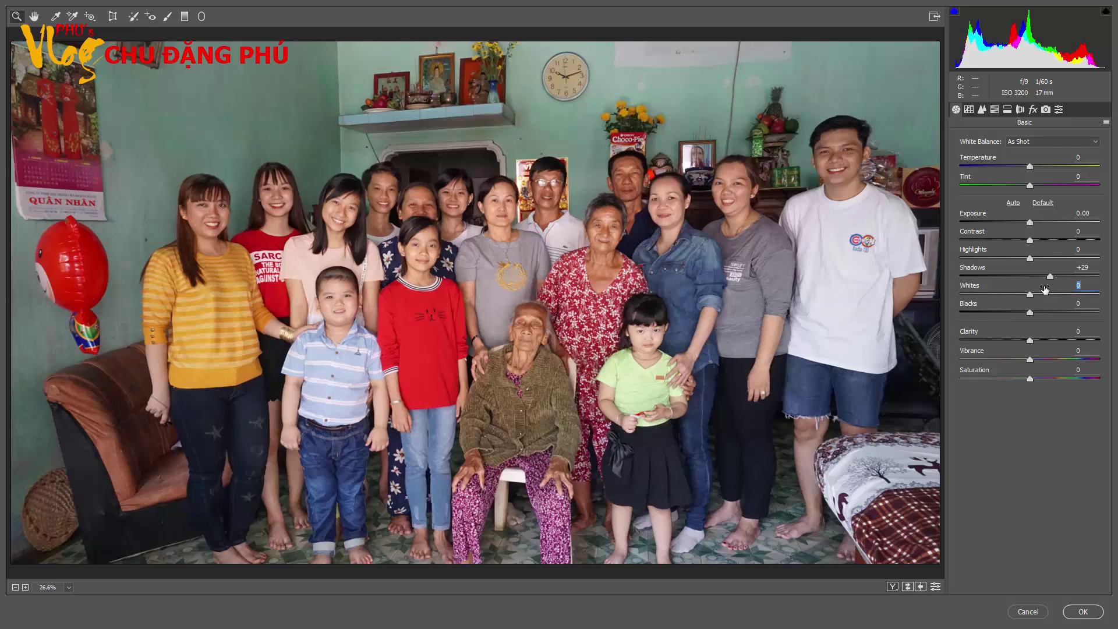
left_click_drag(1035, 302, 1045, 292)
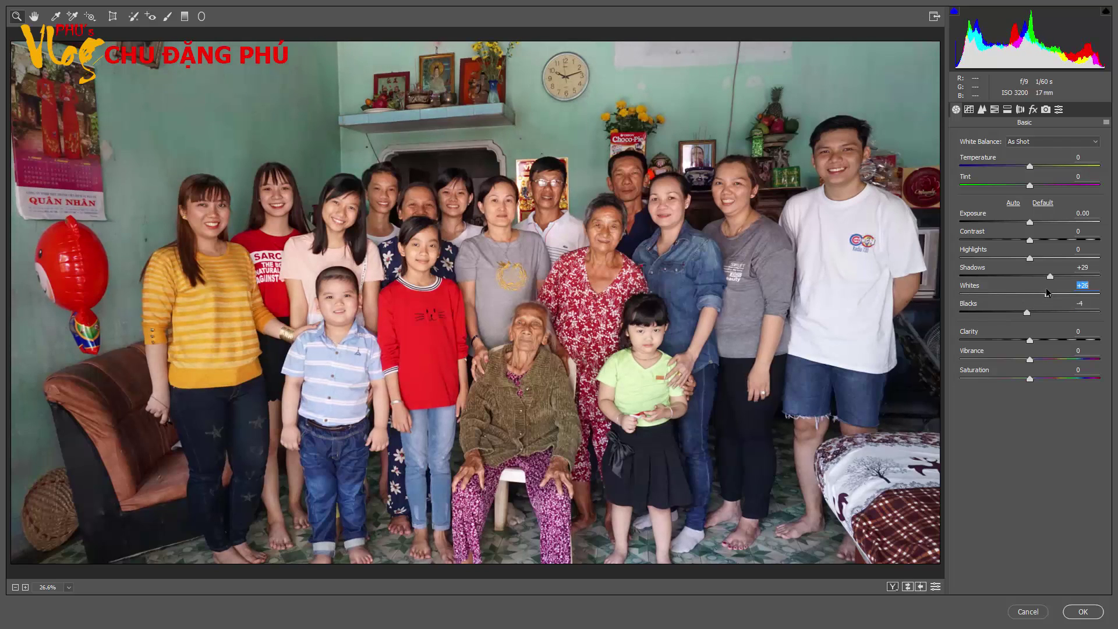
left_click_drag(1043, 288, 1038, 286)
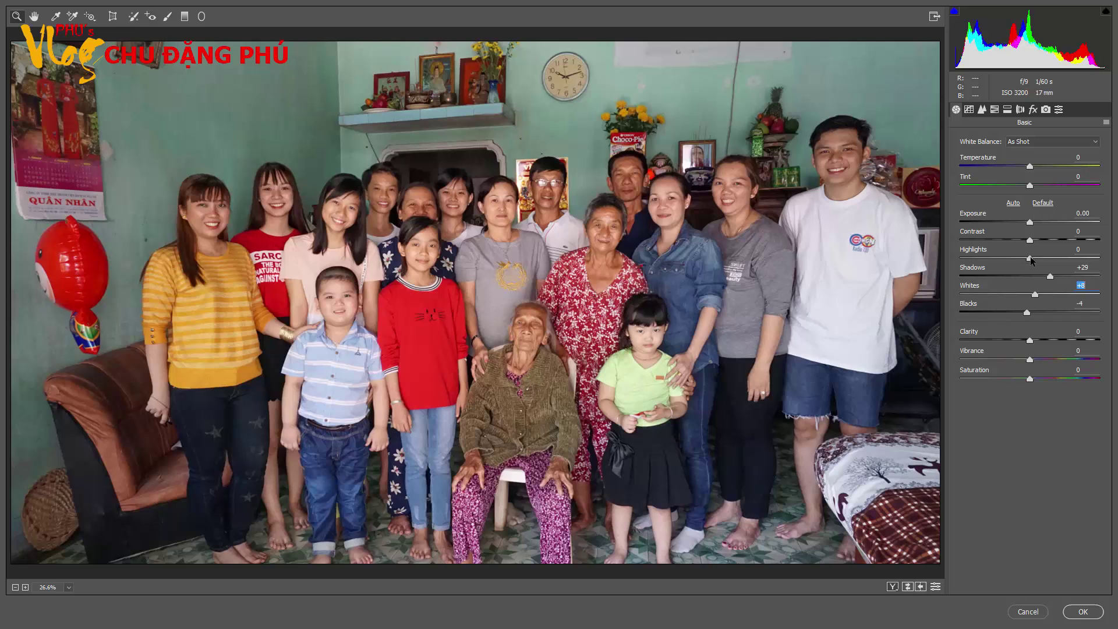
Step: Pull Highlights down to -14 and lift Blacks to about +23
left_click_drag(1030, 256, 1020, 260)
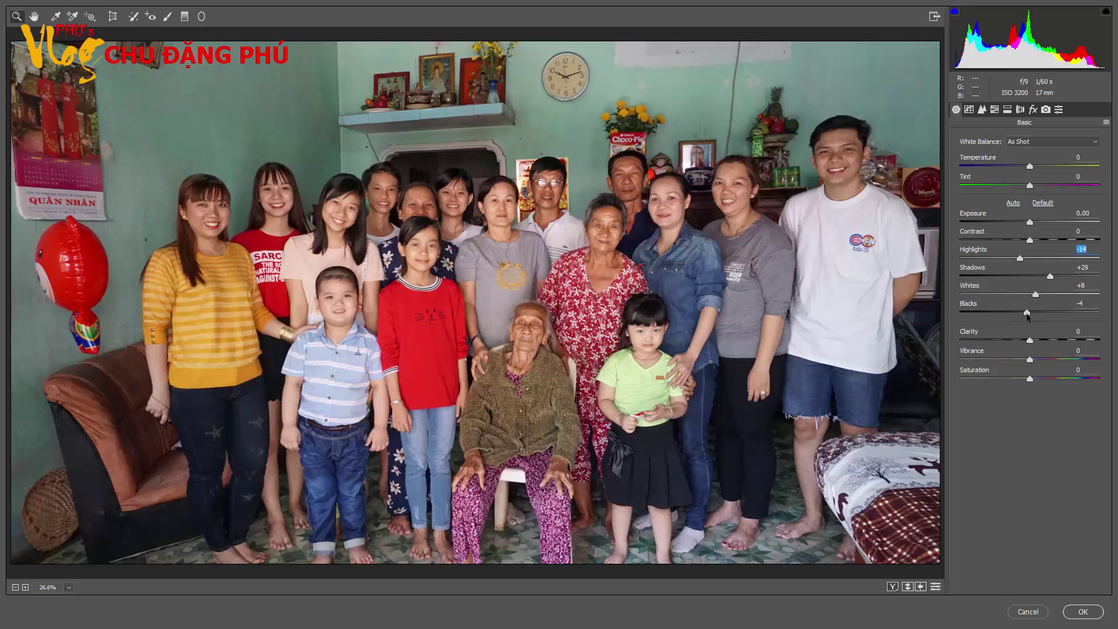
key("Tab")
key("Tab")
key("Tab")
mouse_move(1030, 312)
left_mouse_down()
mouse_move(1105, 308)
mouse_move(1007, 318)
mouse_move(1042, 330)
left_mouse_up()
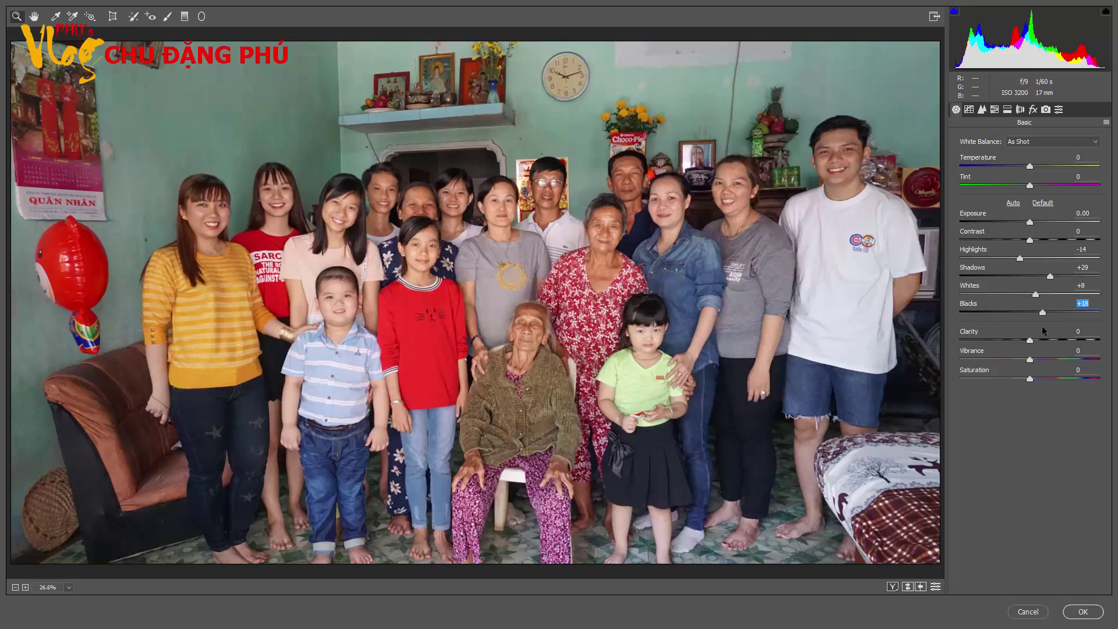
left_click_drag(1043, 330, 1046, 325)
Step: Step Contrast up to +16 in small drags, then set Clarity to +2
left_click(1030, 240)
left_click_drag(1031, 239, 1034, 238)
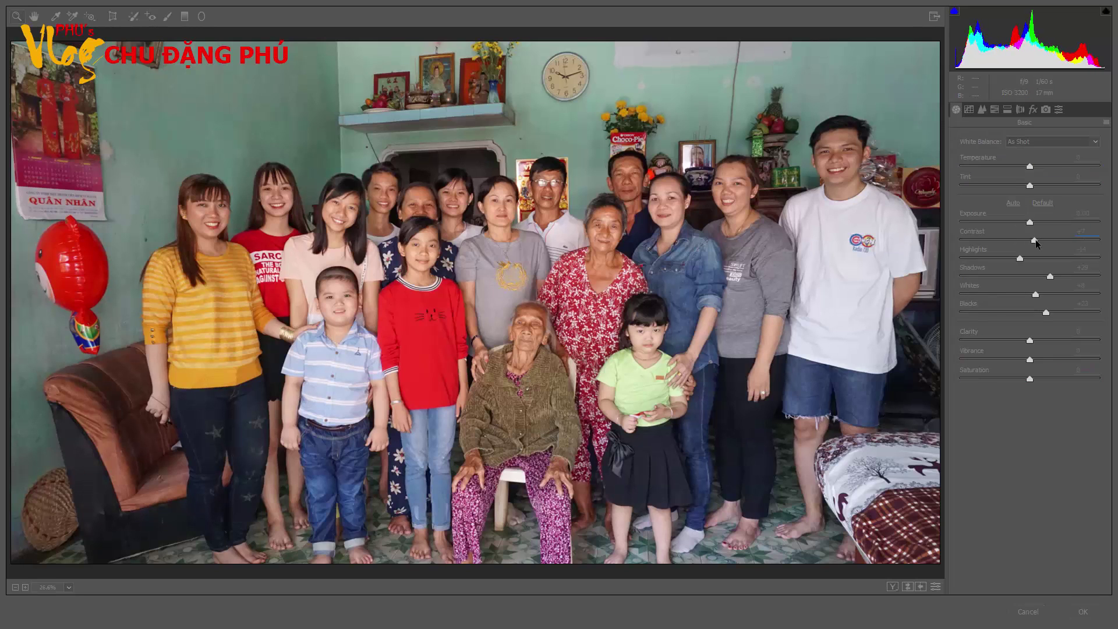
left_click_drag(1035, 243, 1039, 244)
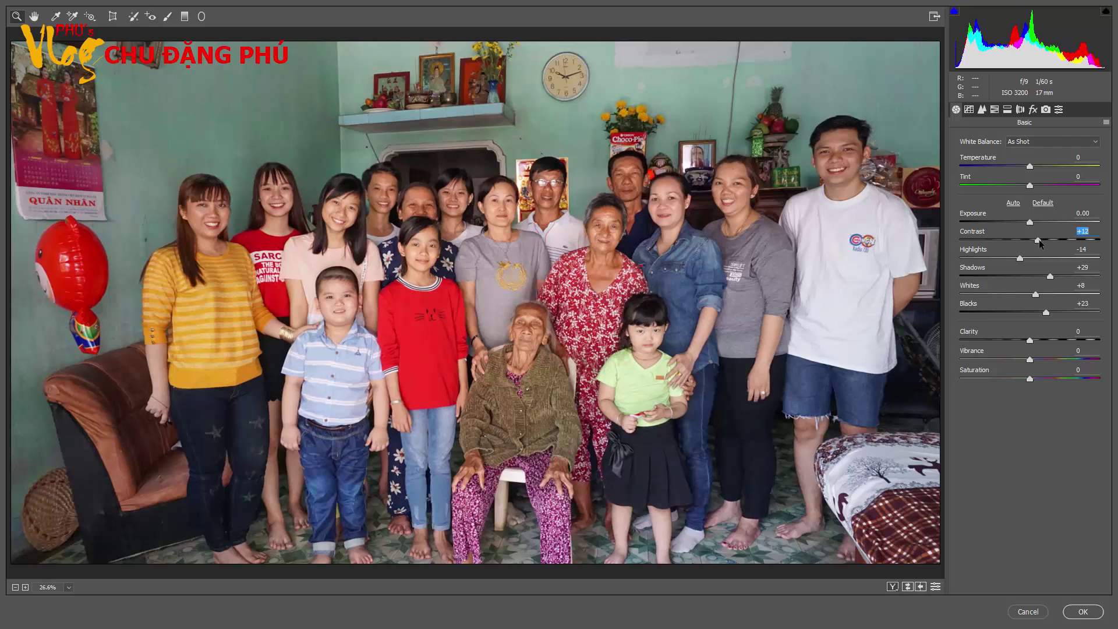
mouse_move(1039, 240)
left_mouse_down()
mouse_move(1049, 241)
mouse_move(1040, 244)
left_mouse_up()
left_click_drag(1042, 240, 1043, 240)
mouse_move(1030, 340)
left_mouse_down()
mouse_move(1116, 328)
mouse_move(1031, 340)
left_mouse_up()
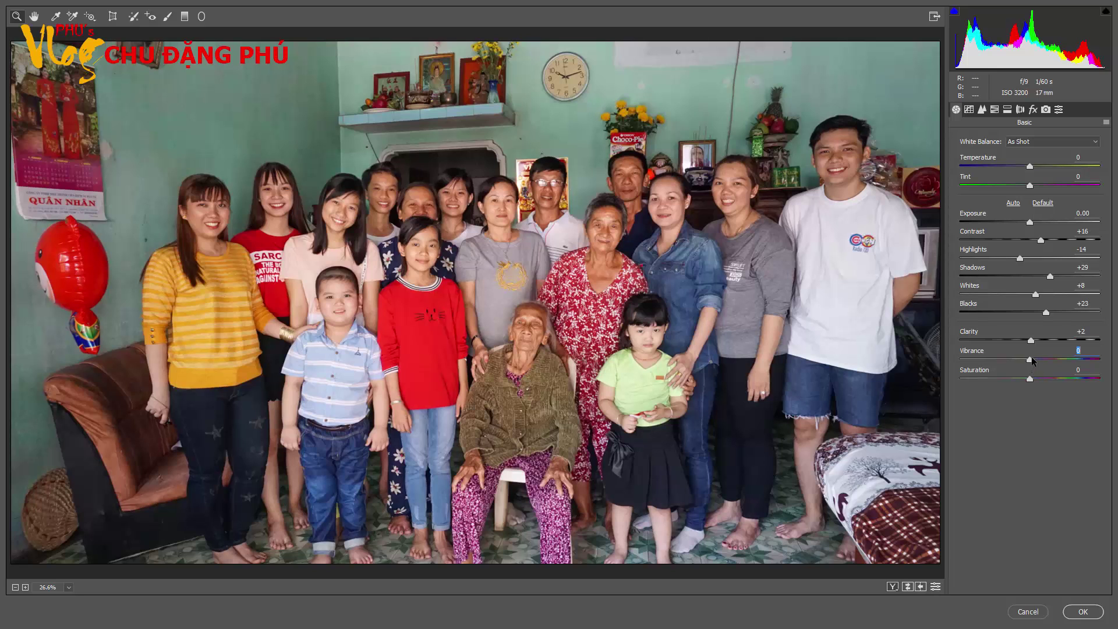
Step: Boost Vibrance to +20 and Saturation to +7 in the Basic panel
mouse_move(1030, 359)
left_mouse_down()
mouse_move(1116, 355)
mouse_move(1052, 367)
left_mouse_up()
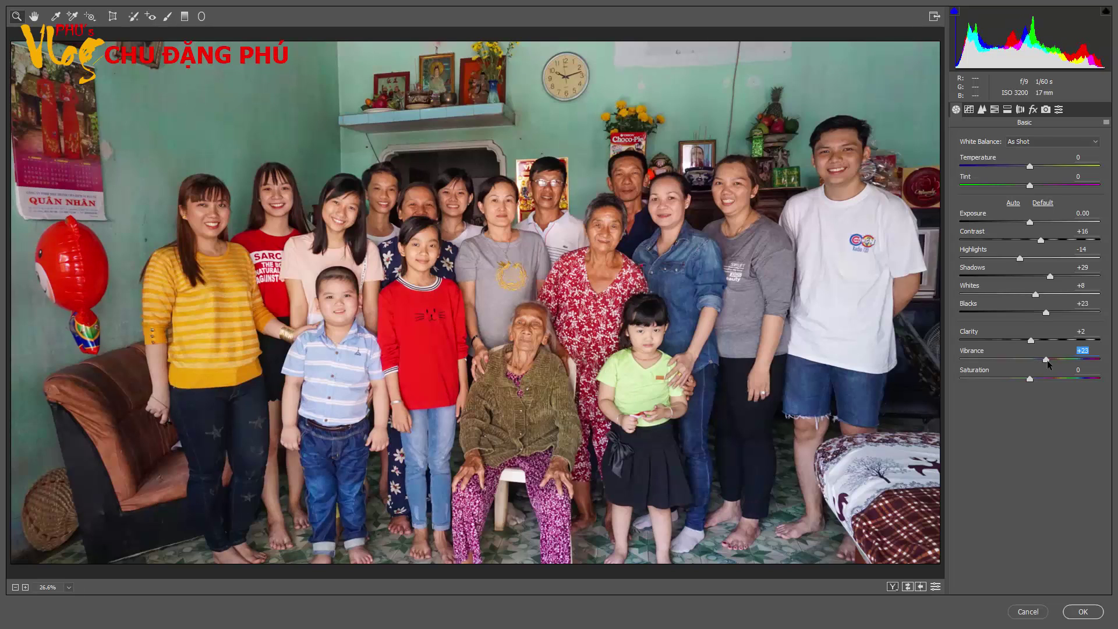
left_click_drag(1046, 362, 1044, 362)
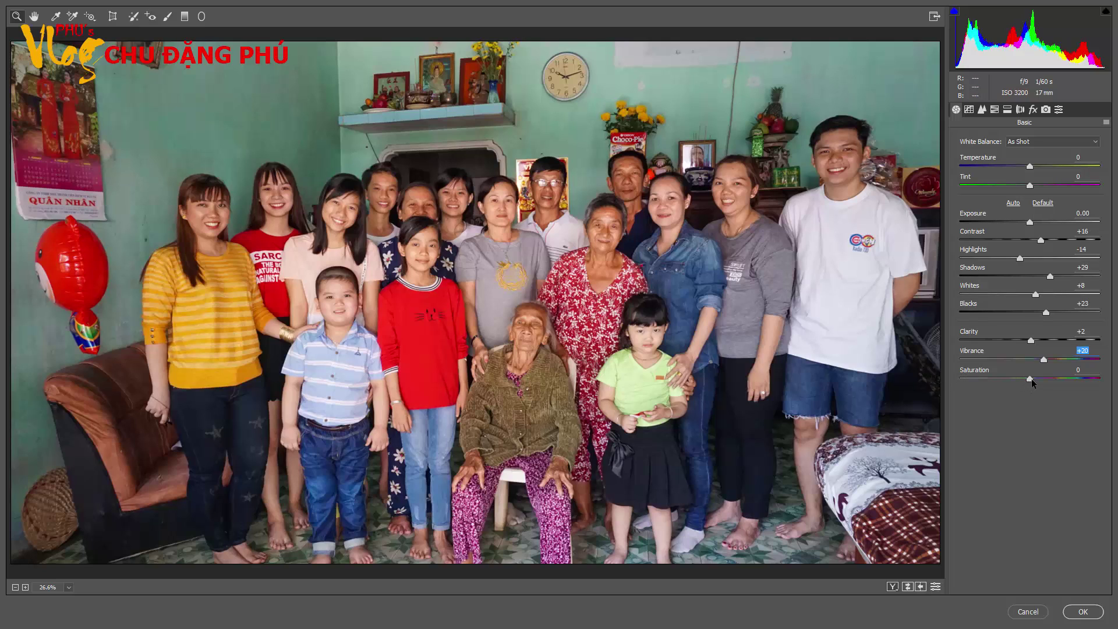
left_click_drag(1029, 379, 1036, 379)
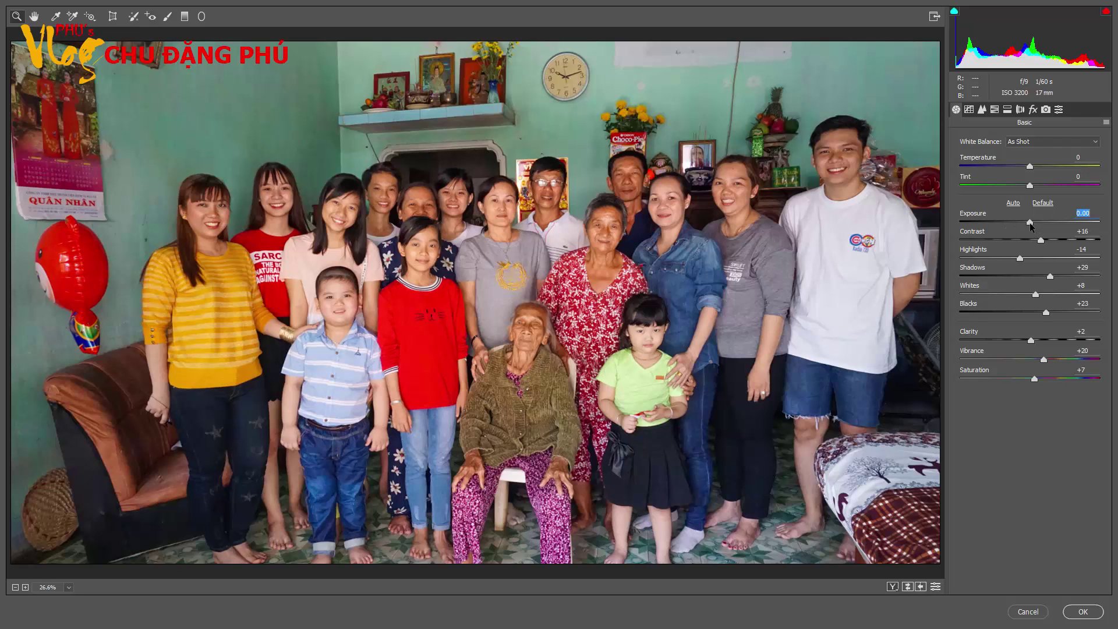
Step: Set Exposure to +0.20, Highlights to -25 and Whites to -9, then commit
left_click_drag(1029, 223, 1033, 222)
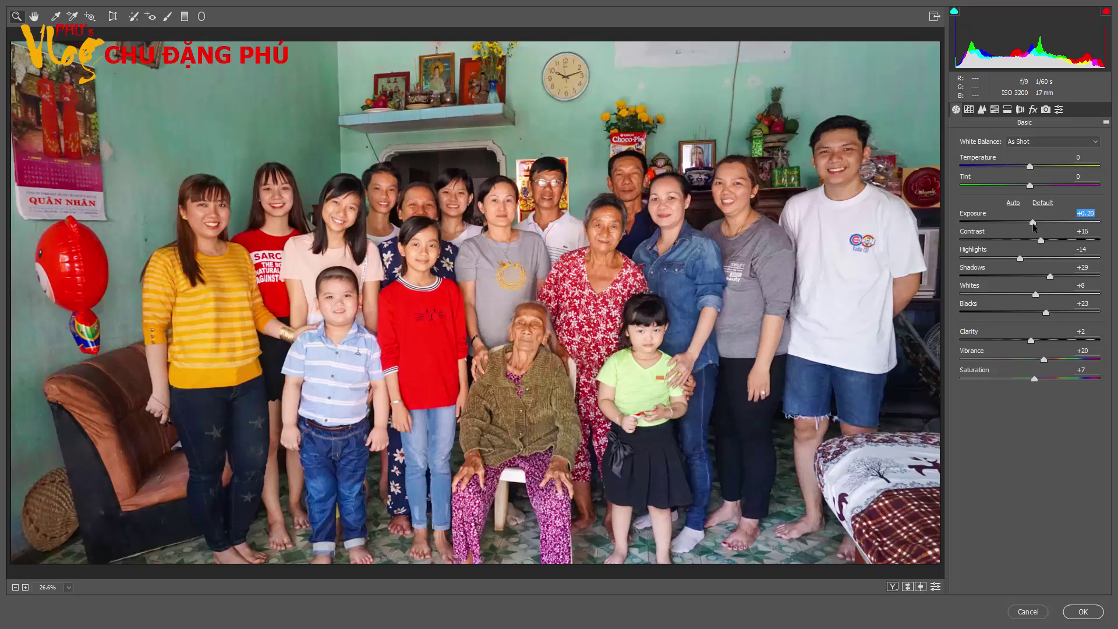
left_click(1020, 258)
left_click_drag(1015, 261, 1014, 261)
left_click_drag(1032, 293, 1022, 295)
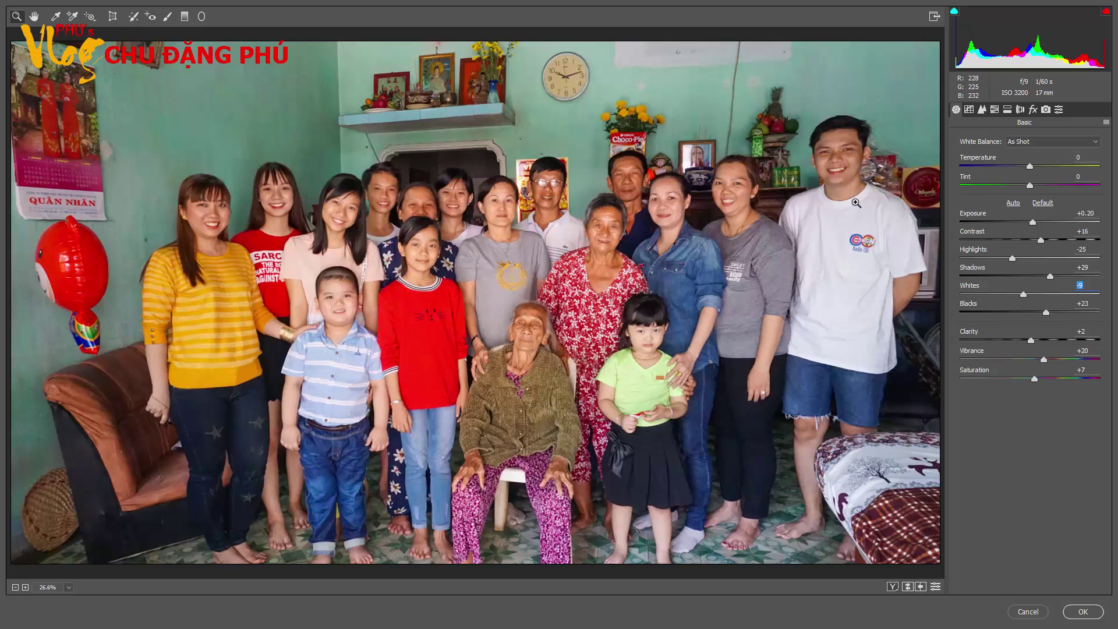
key("Return")
Step: Lower Temperature, preview an extreme blue balance, then settle it at -4
left_click_drag(1029, 166, 1026, 167)
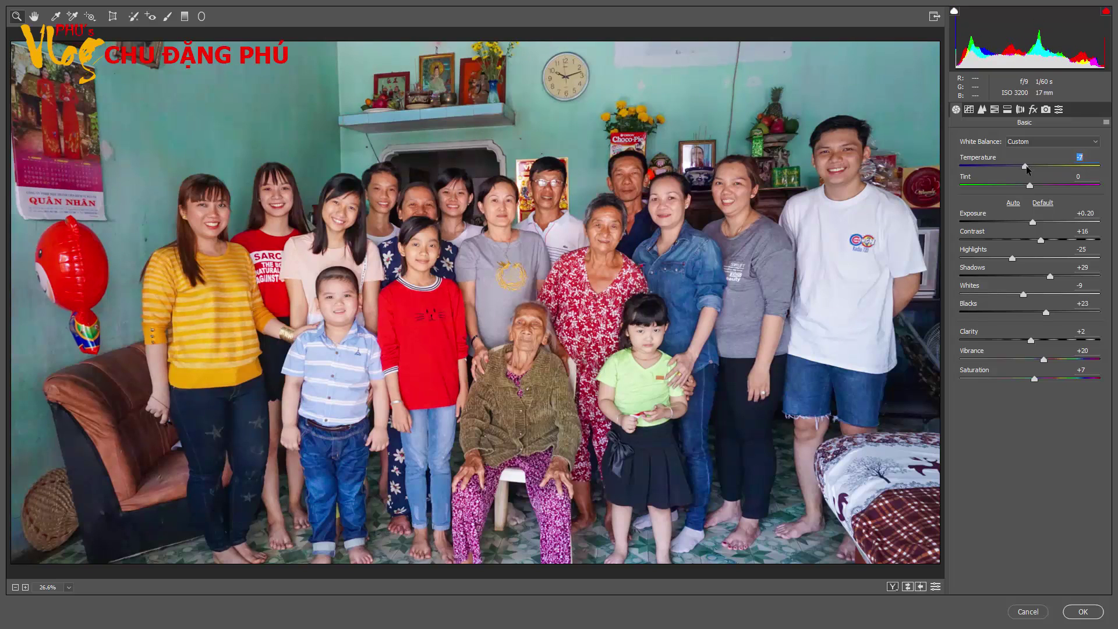
key("Up")
mouse_move(1025, 166)
left_mouse_down()
mouse_move(952, 153)
mouse_move(1076, 175)
mouse_move(1030, 167)
left_mouse_up()
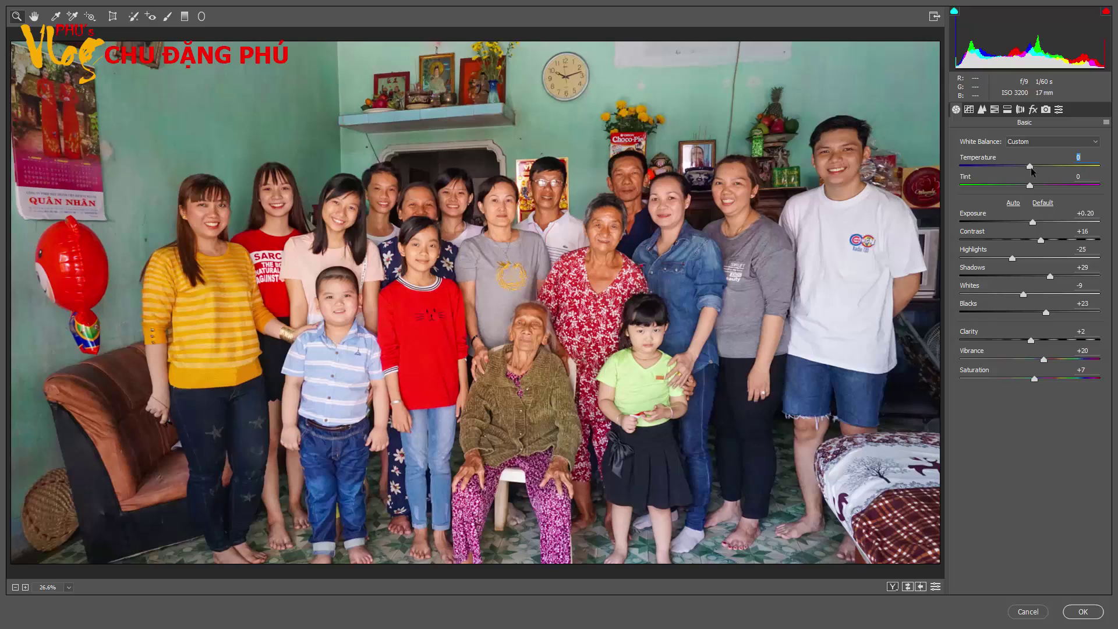
left_click_drag(1031, 171, 1027, 171)
Step: Zoom in to inspect the faces, fit the photo back, and raise Tint to +2
scroll(479, 225, "up", 2)
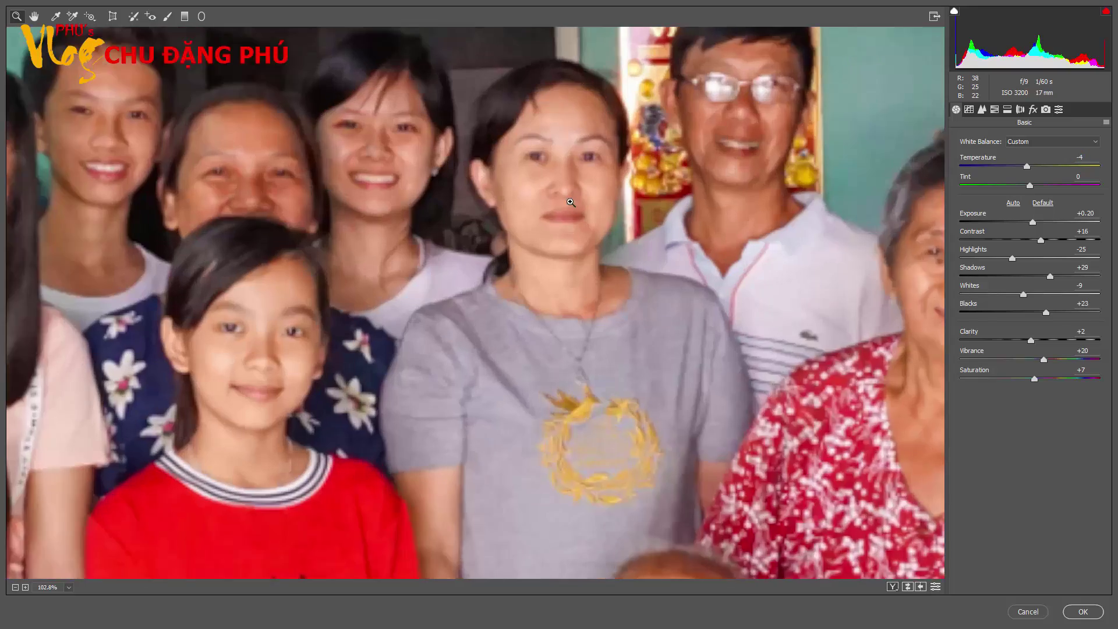
scroll(497, 266, "down", 2)
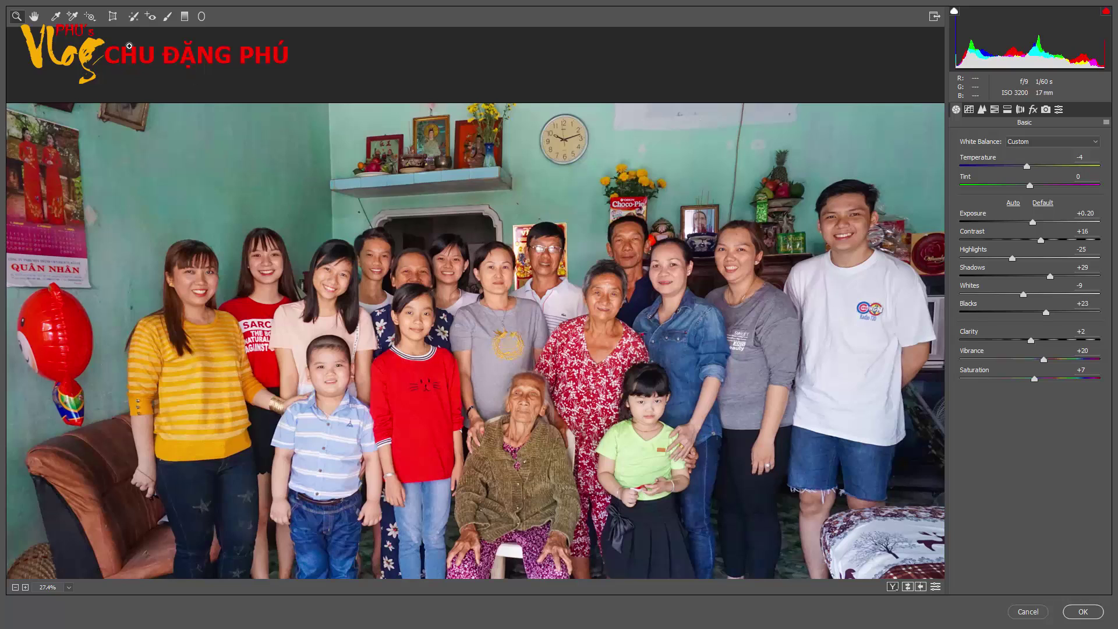
double_click(34, 16)
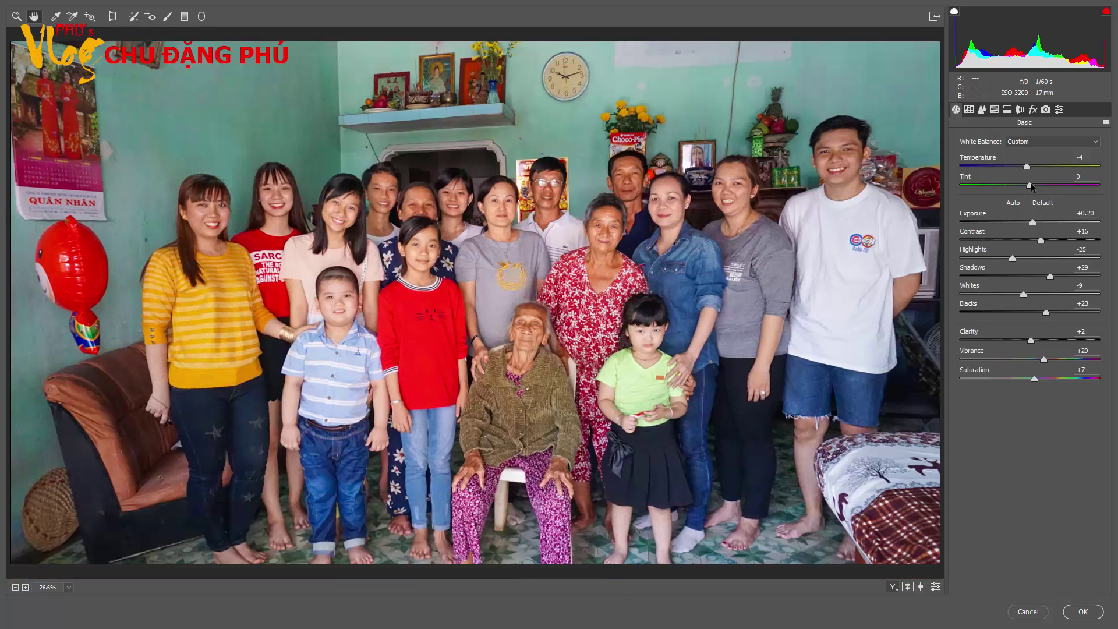
left_click(1030, 184)
key("Up")
key("Up")
Step: Confirm the Camera Raw dialog with OK to apply the edits to Layer 1
left_click(1082, 611)
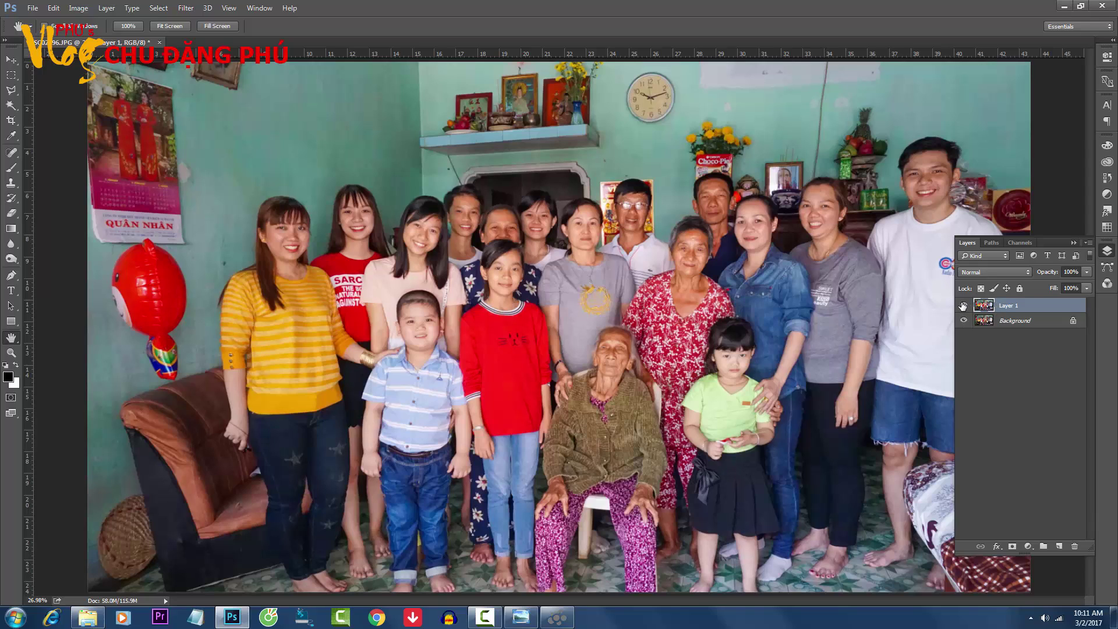
left_click(963, 305)
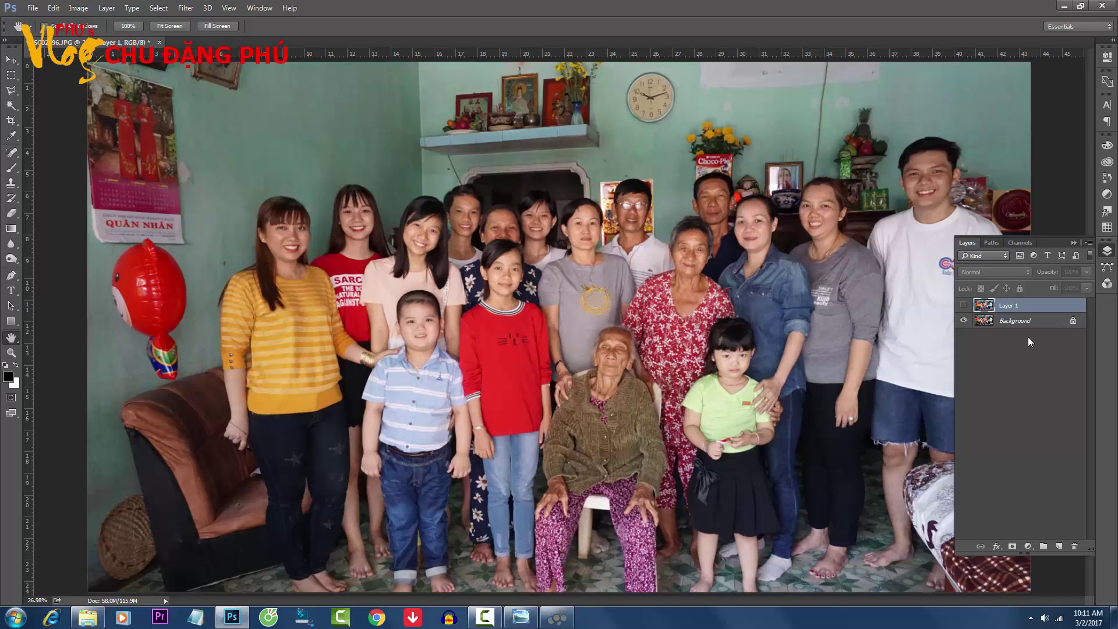
left_click(963, 305)
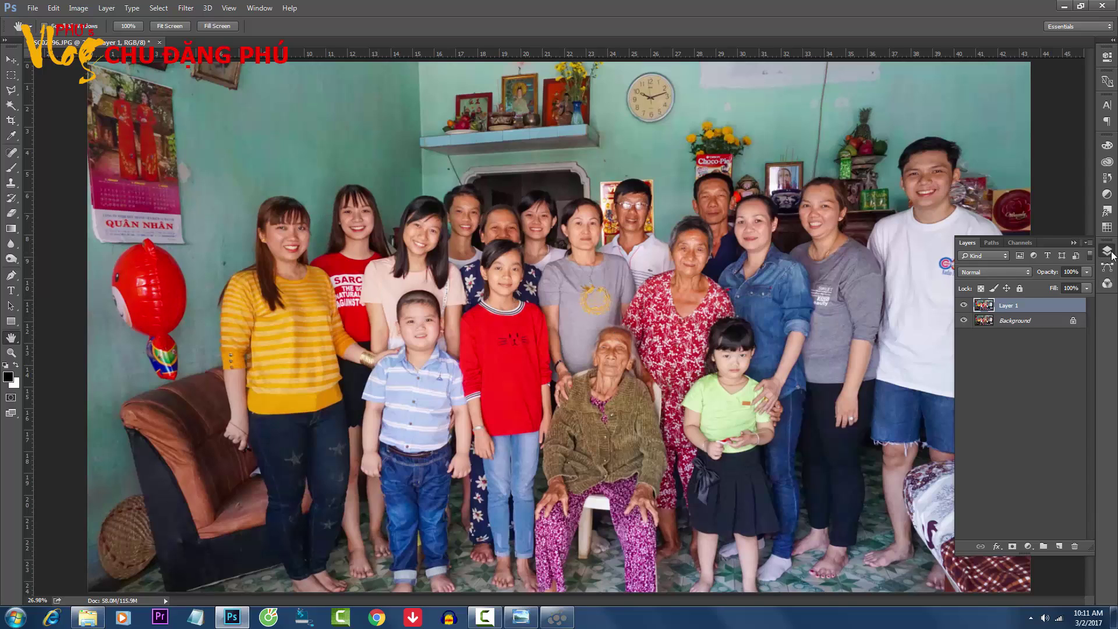
left_click(1107, 250)
Step: Add a Levels 1 adjustment layer with inputs 6 and 250 and slightly tweaked midtones
left_click(1028, 546)
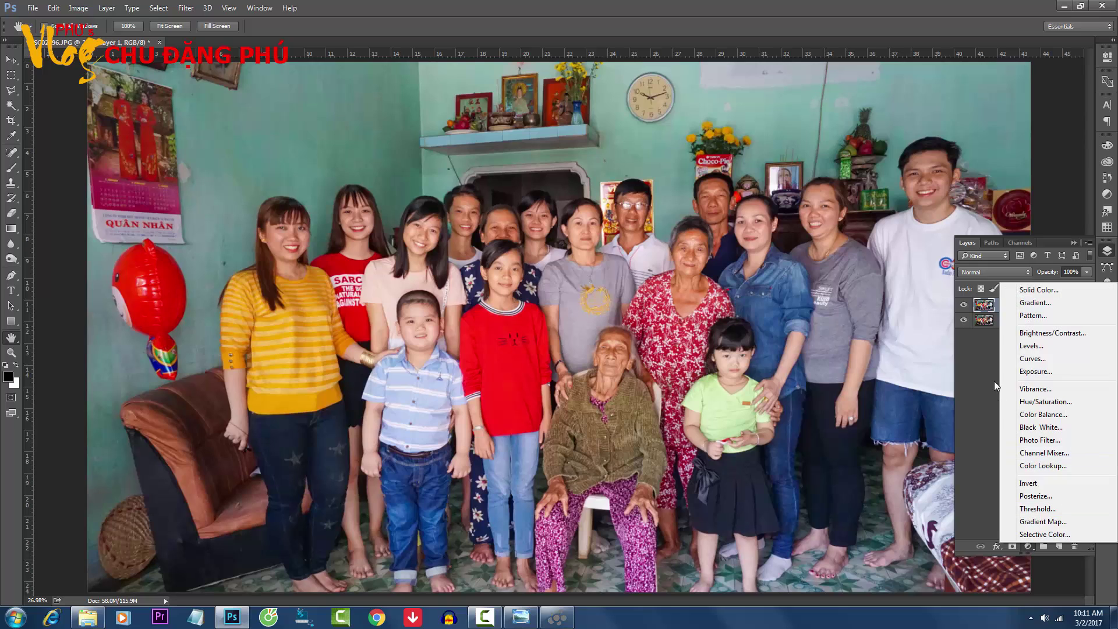
left_click(1030, 348)
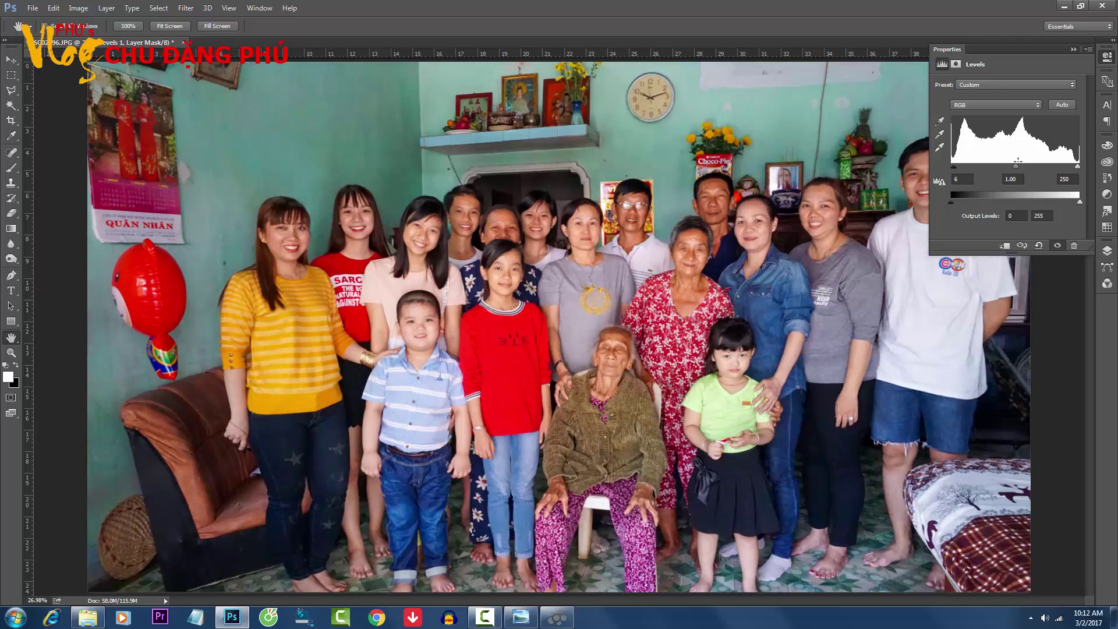
left_click_drag(1017, 167, 1015, 172)
left_click_drag(1020, 175, 1022, 176)
left_click(1106, 251)
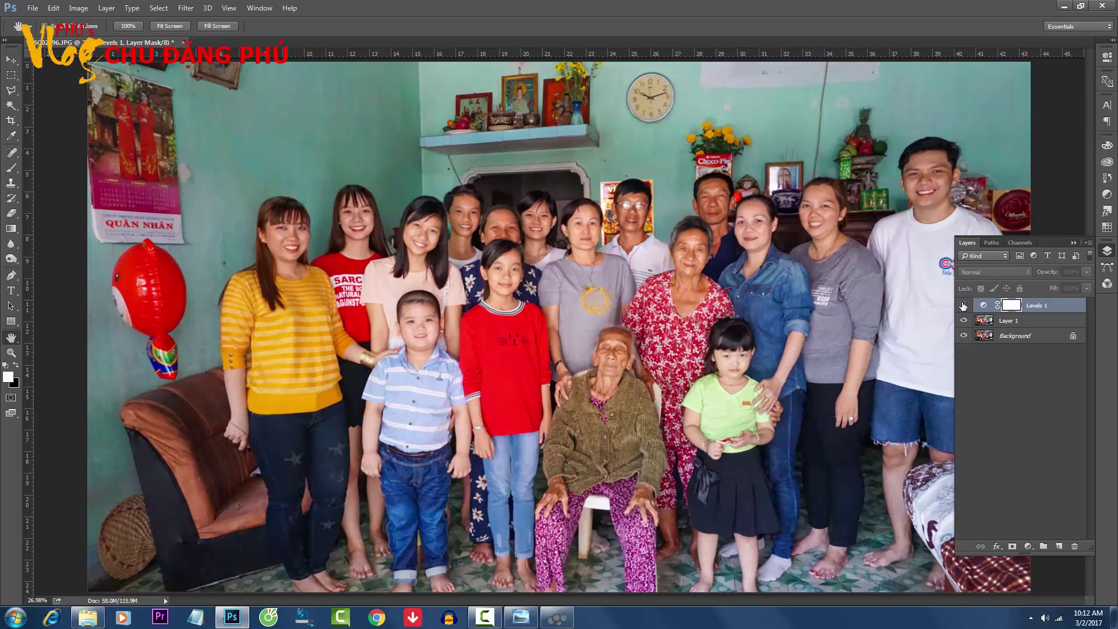
left_click(963, 305)
left_click(963, 305)
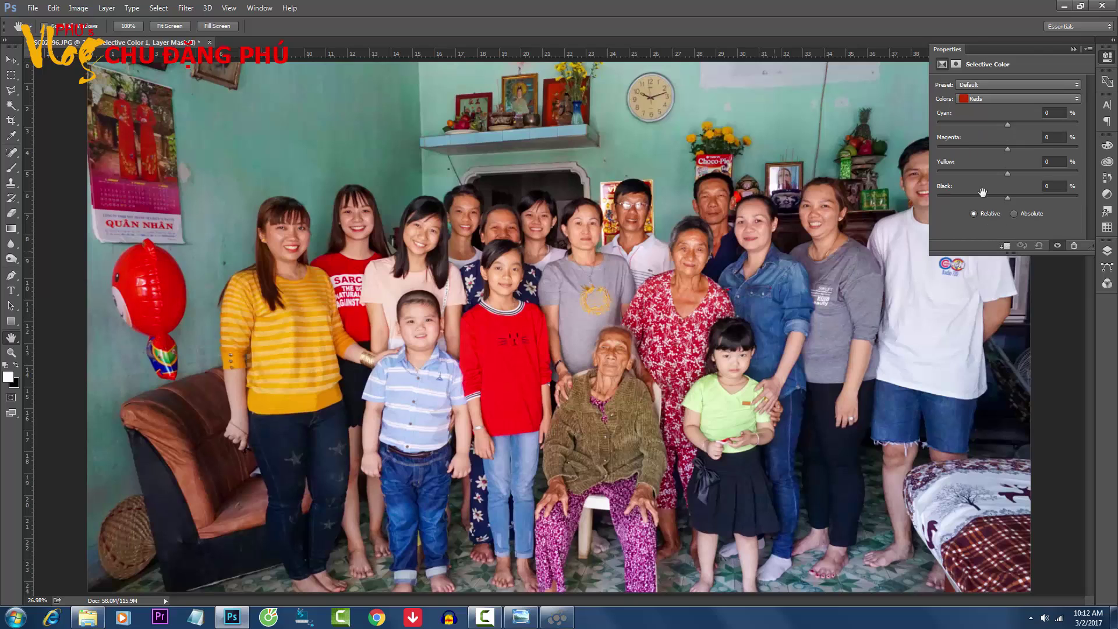
left_click(1108, 252)
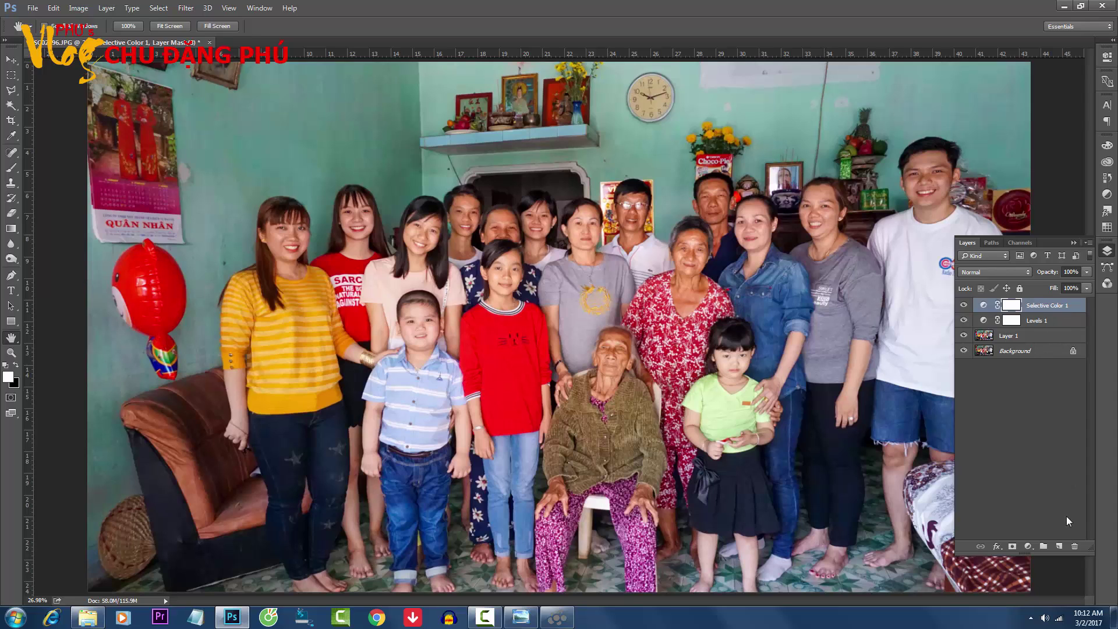
left_click(1074, 545)
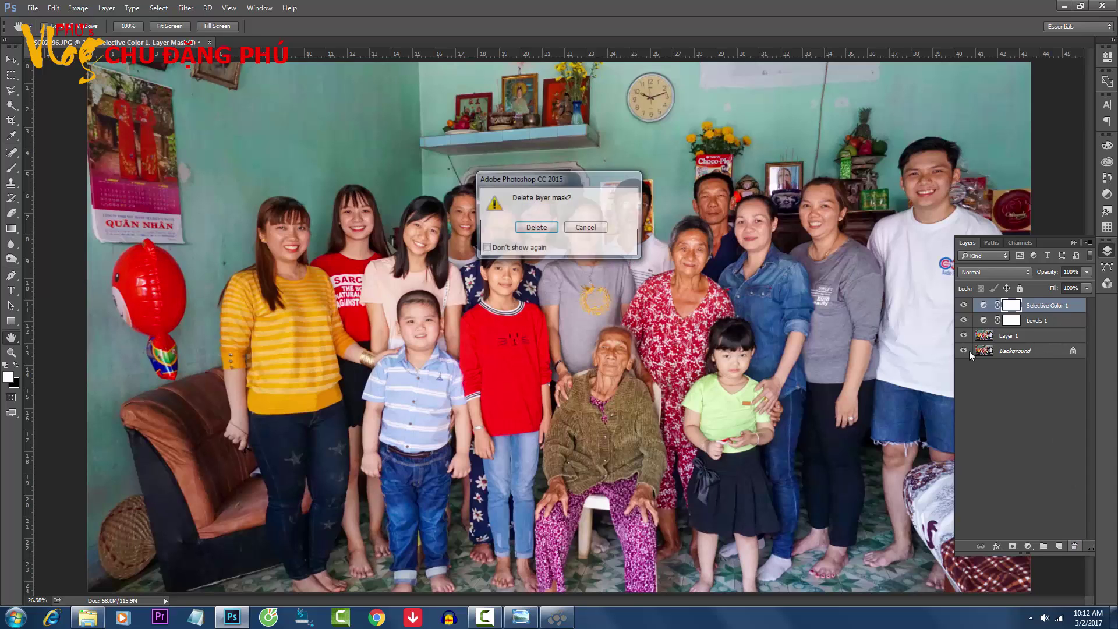
left_click(528, 229)
left_click_drag(990, 307, 1074, 545)
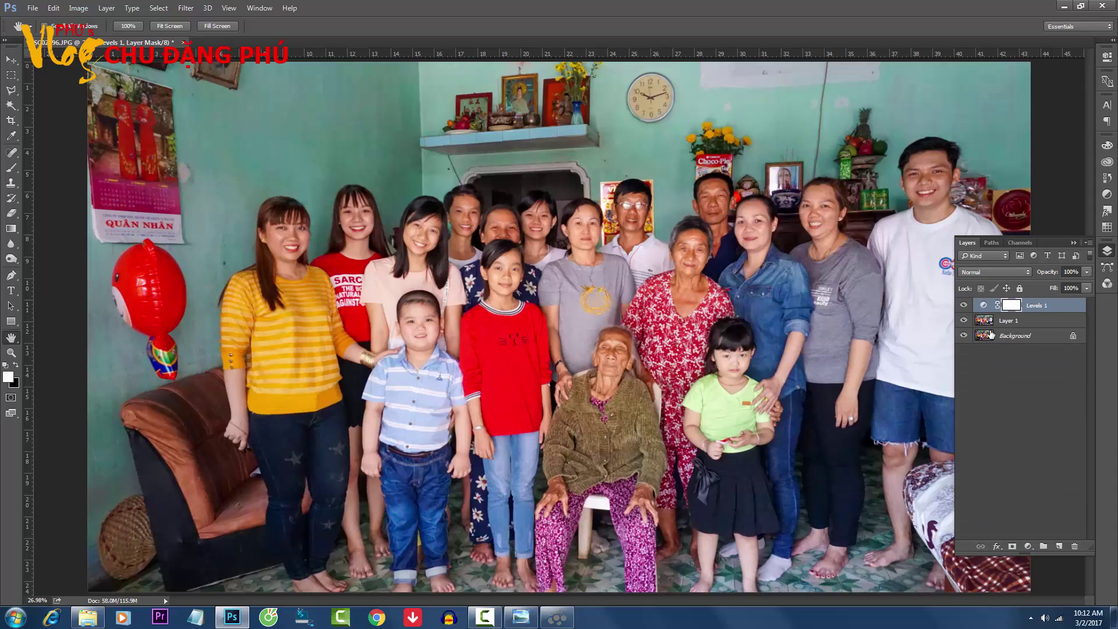
Step: Add a Color Balance adjustment layer with midtones set to -3, +5 and +6
left_click(1028, 547)
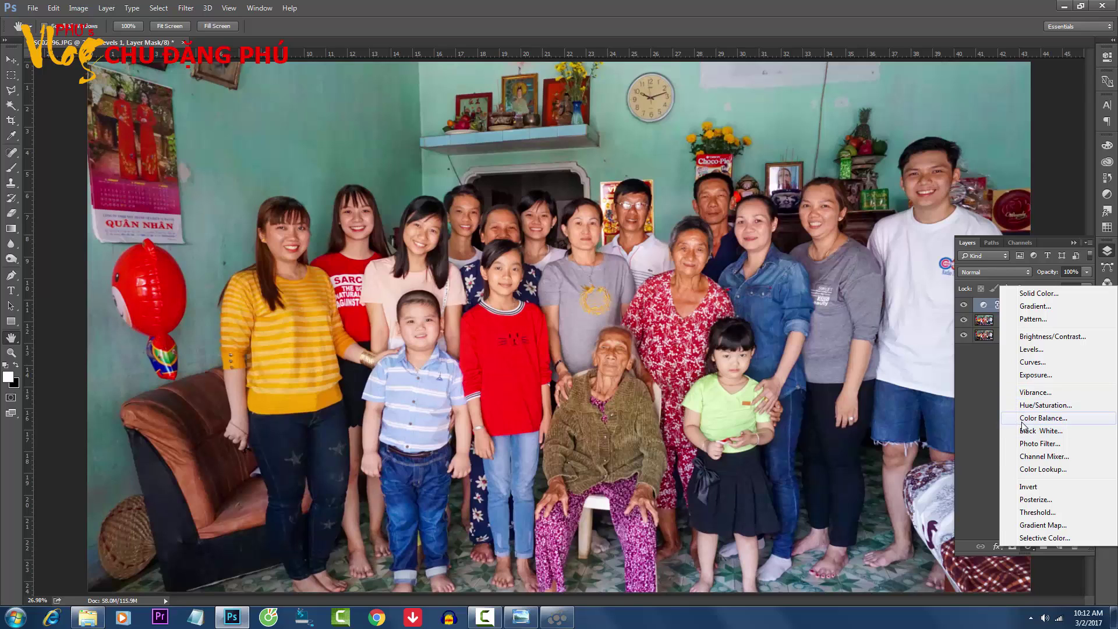
left_click(1041, 418)
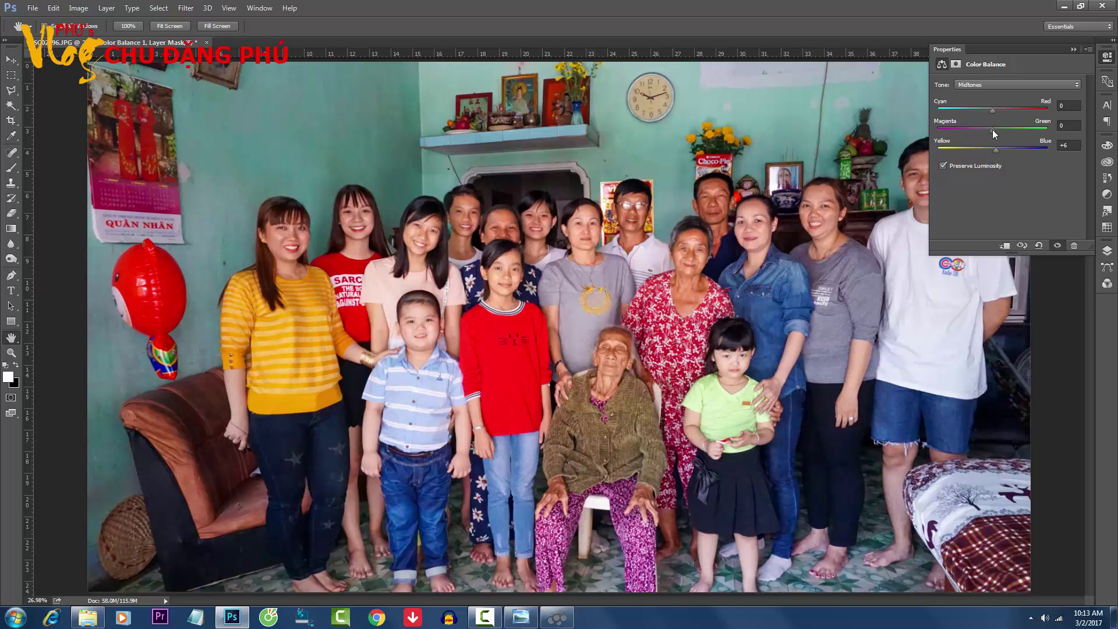
left_click_drag(993, 129, 997, 129)
Step: Toggle Color Balance 1 off and on to compare, then collapse the Layers panel
left_click(1109, 252)
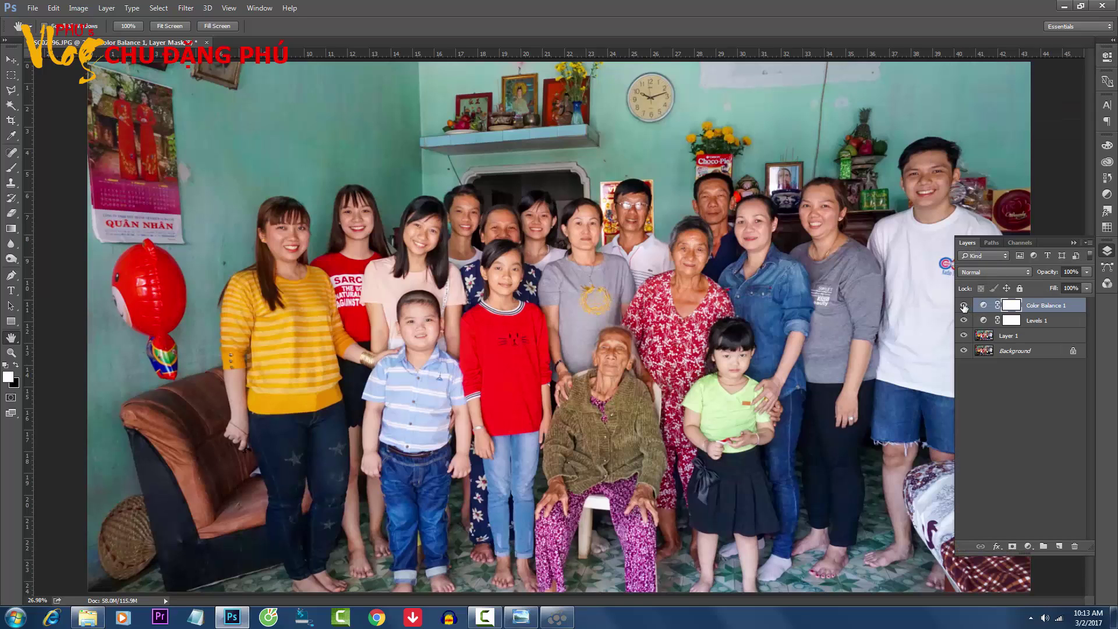
left_click(964, 305)
left_click(964, 305)
left_click(964, 305)
left_click(963, 305)
left_click(1106, 254)
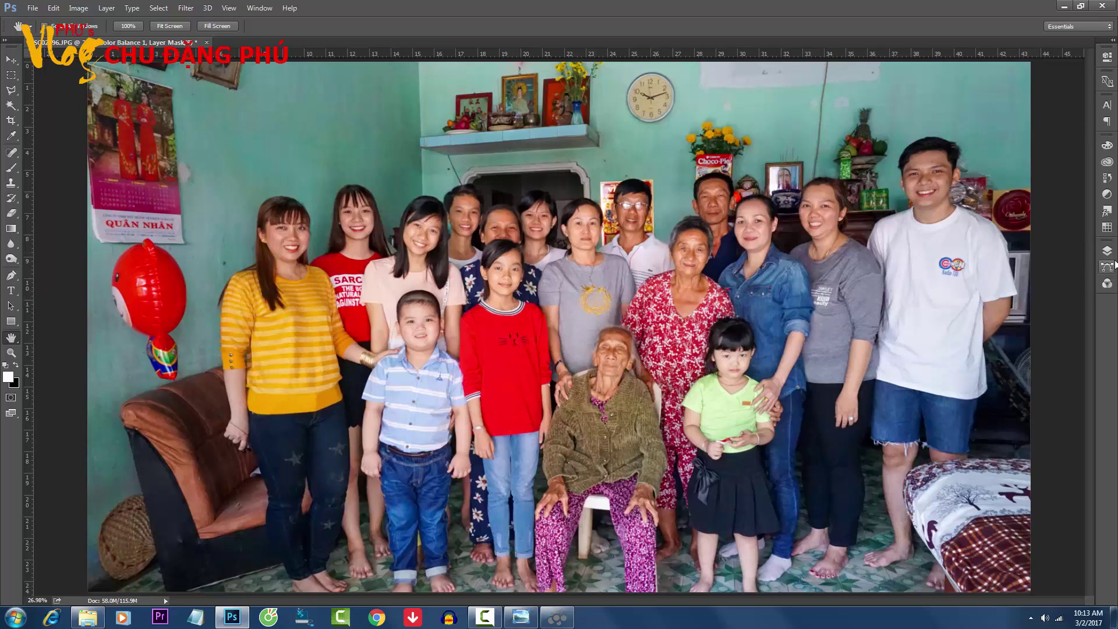
Step: Flatten Color Balance 1, the other adjustments and Layer 1 into one Background layer using Flatten Image
left_click(1107, 251)
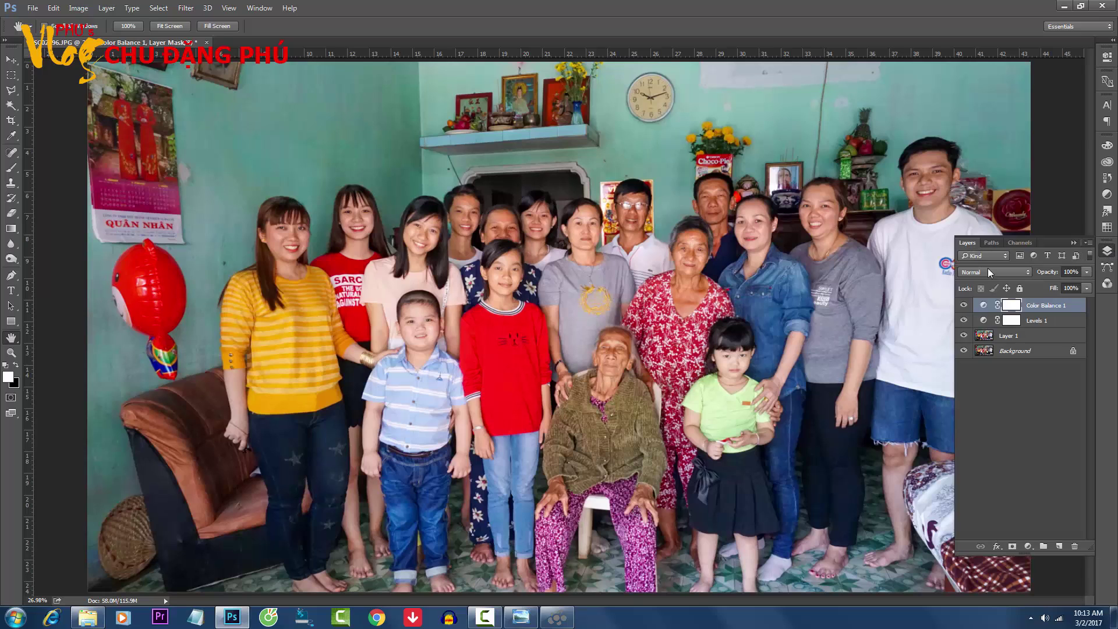
left_click(1088, 243)
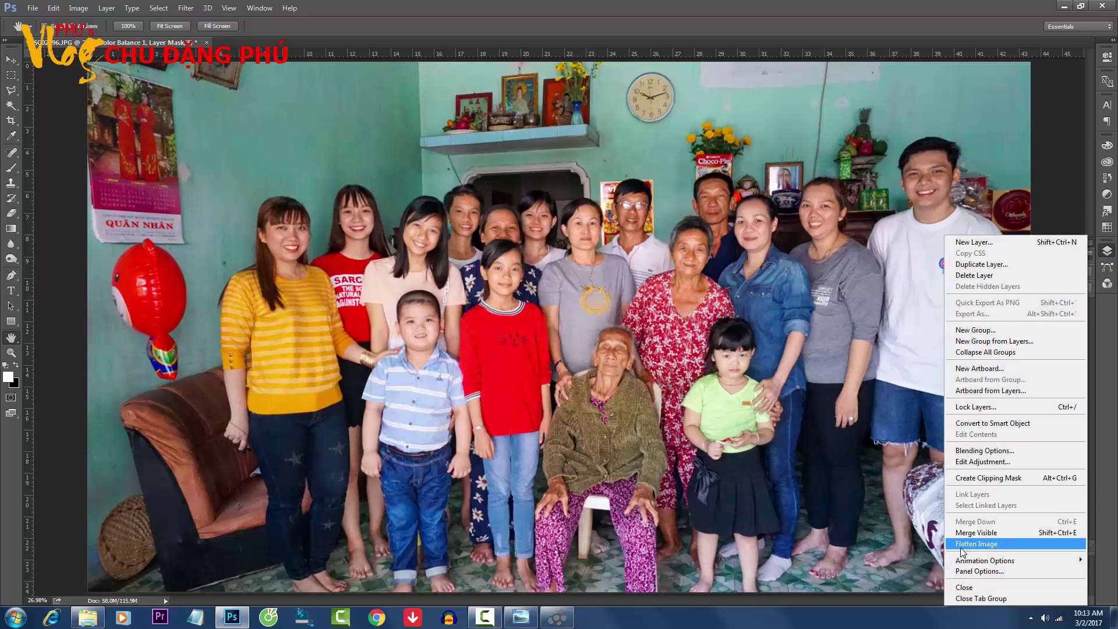
left_click(980, 544)
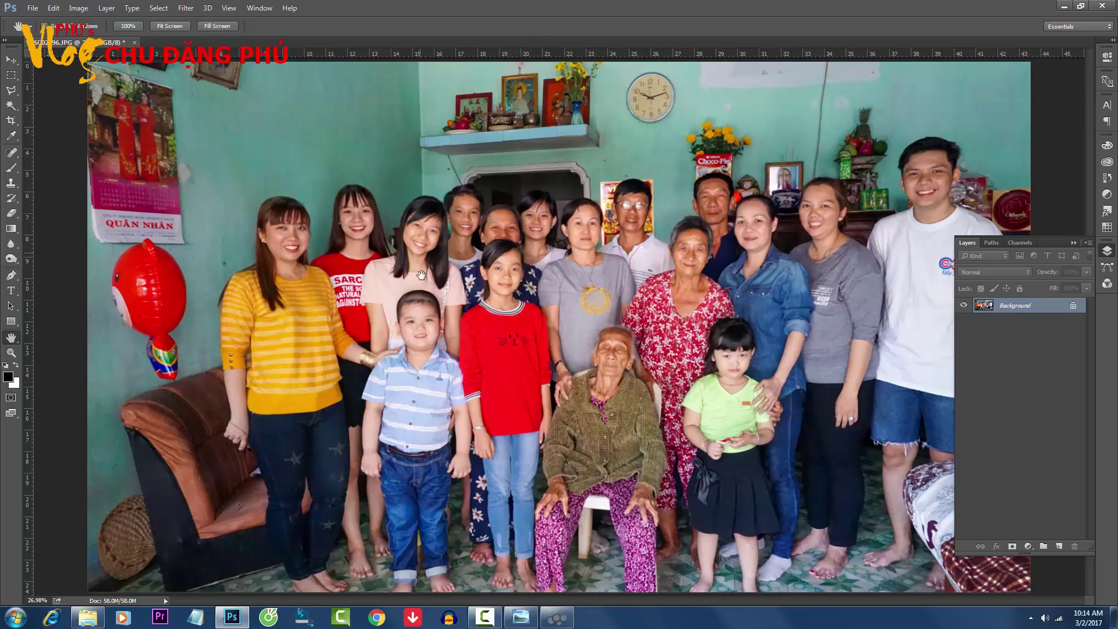
left_click(1107, 251)
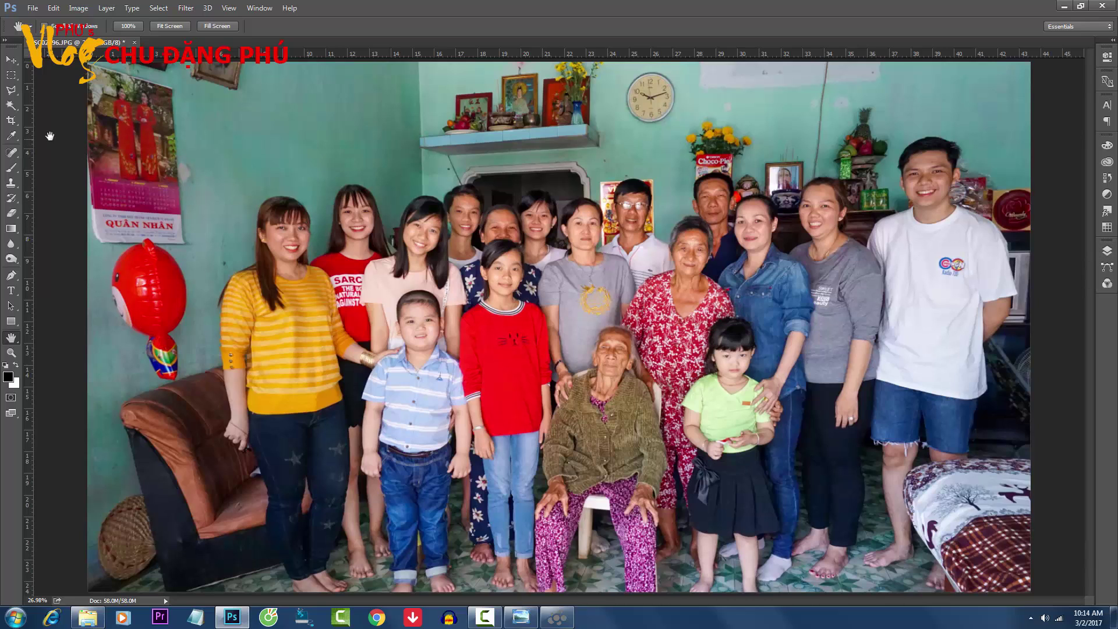
left_click(11, 121)
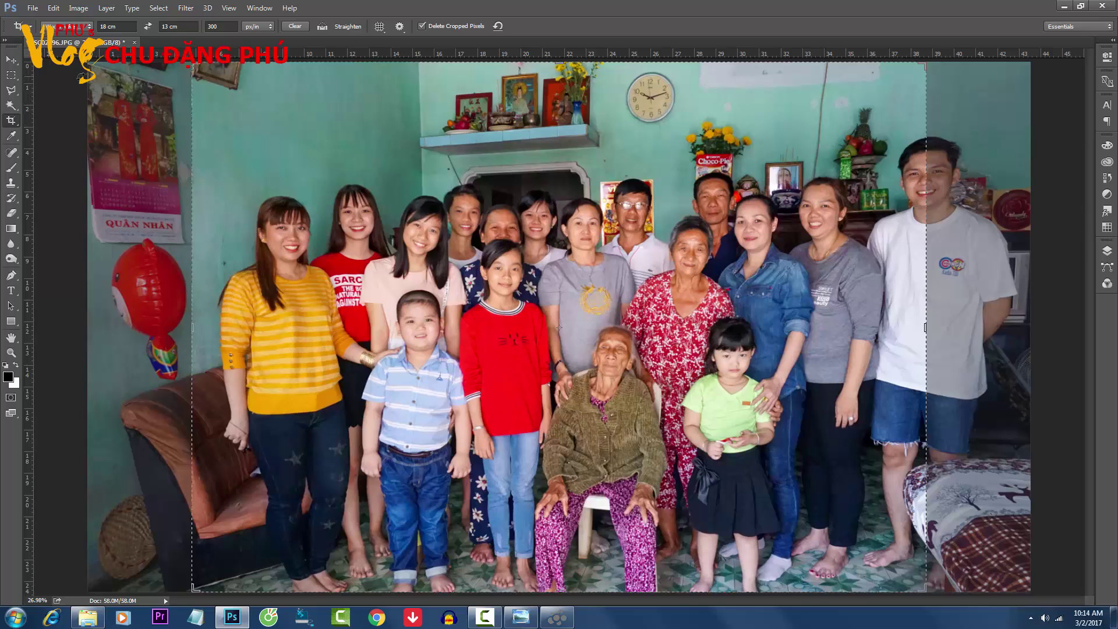
left_click(86, 30)
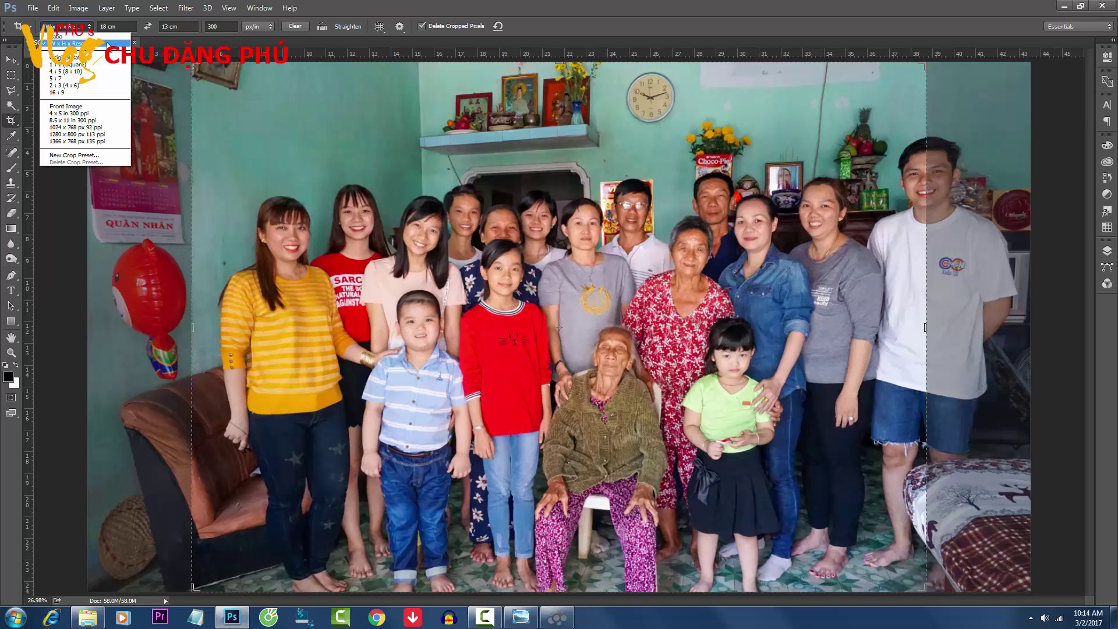
left_click(107, 45)
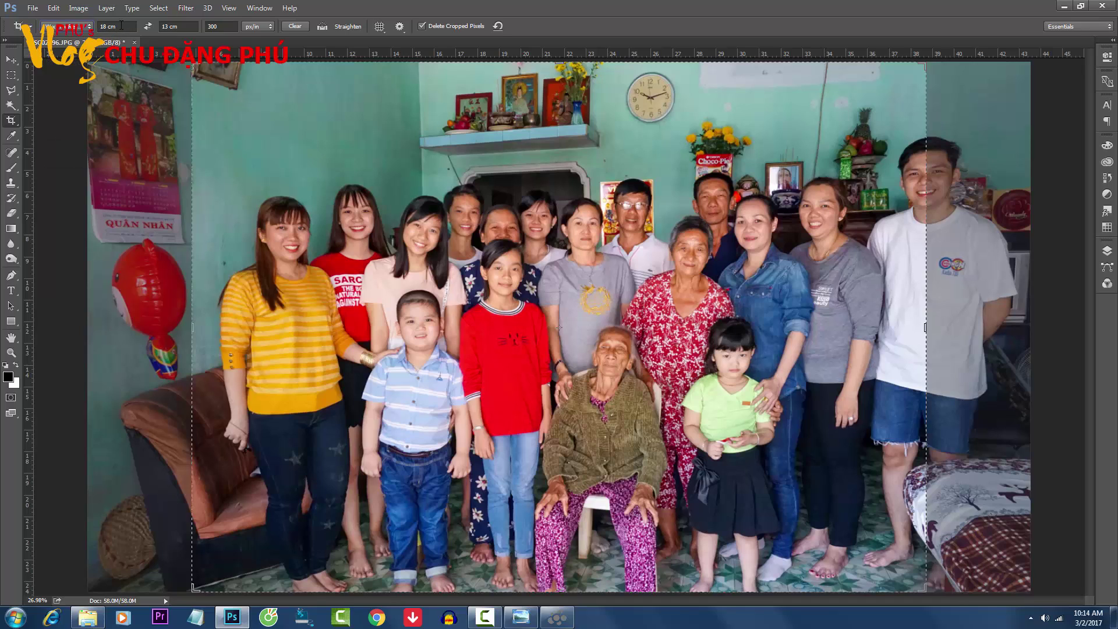
left_click(121, 26)
left_click_drag(121, 26, 84, 33)
type("18")
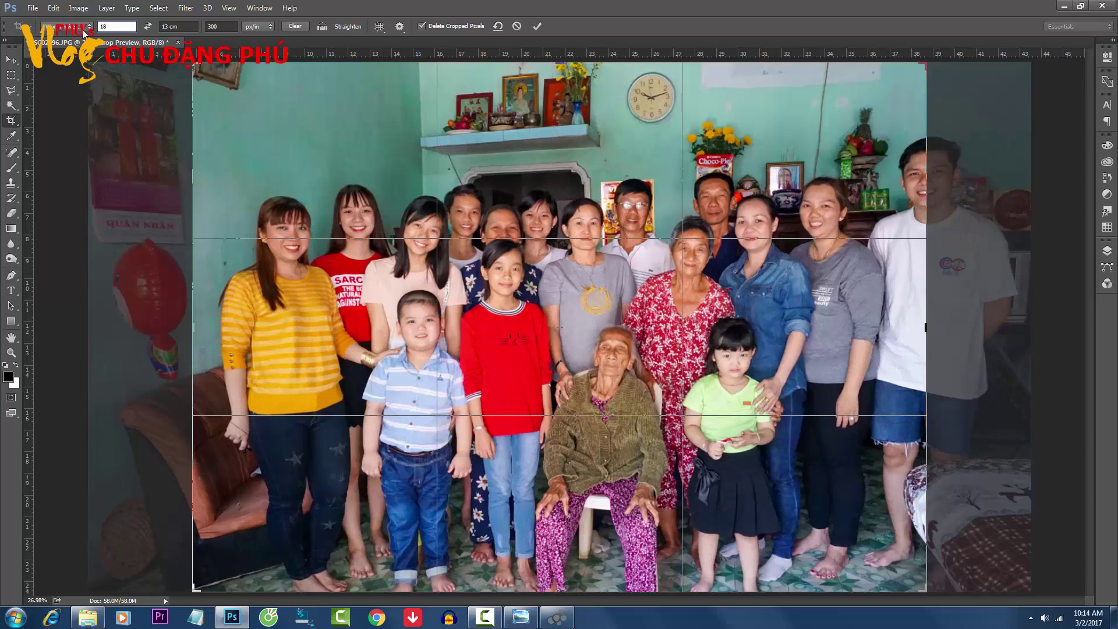
key("Tab")
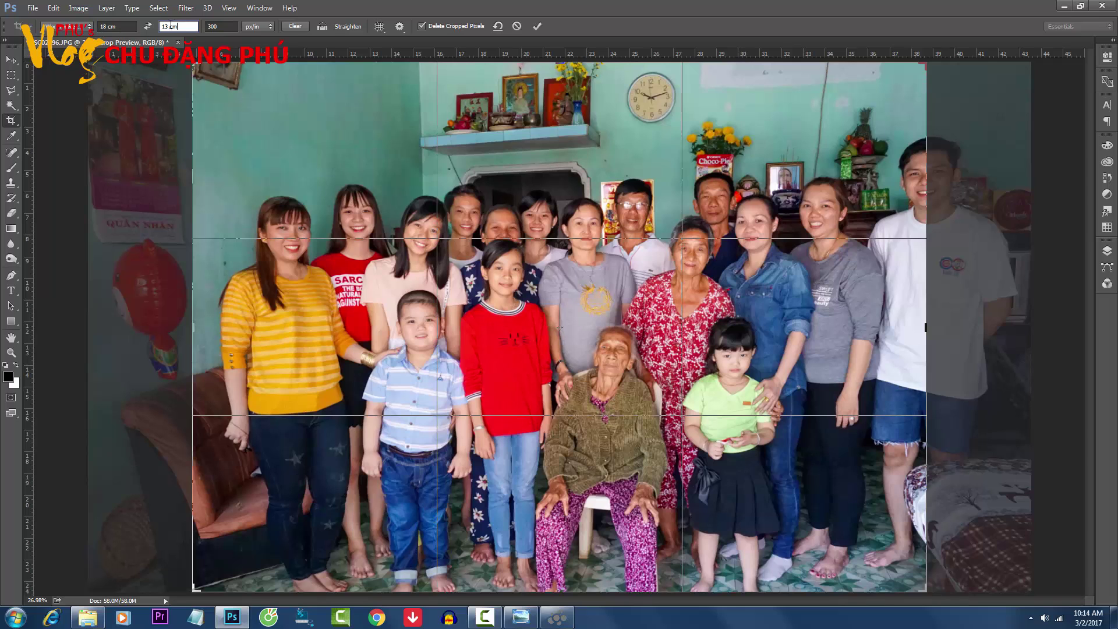
type("13")
left_click(262, 27)
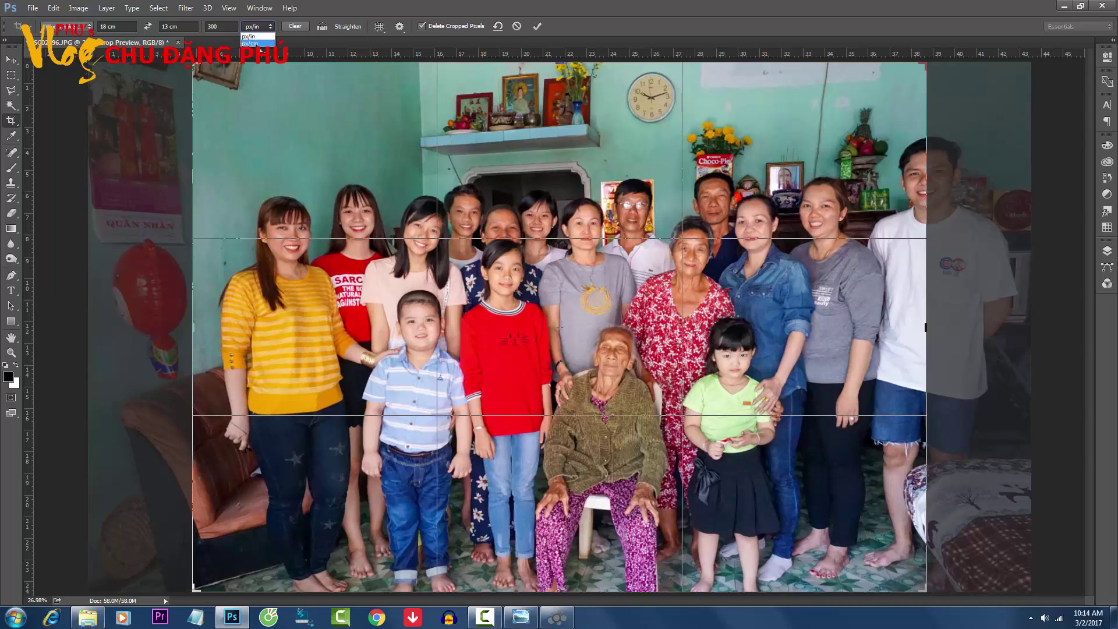
left_click(263, 37)
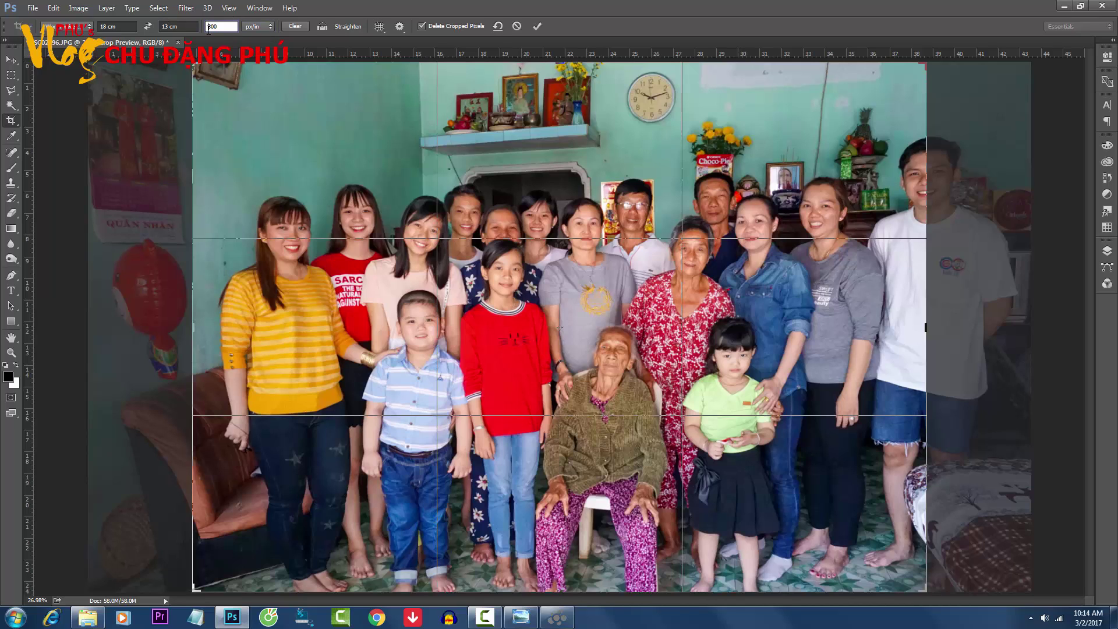
double_click(221, 26)
key("Return")
left_click_drag(802, 291, 751, 290)
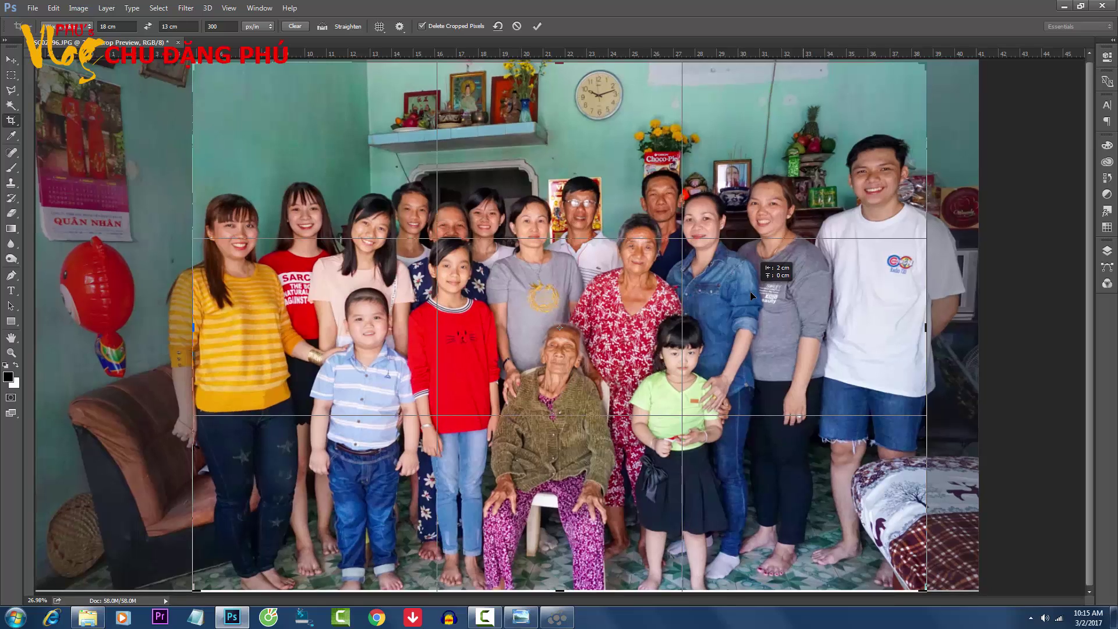
left_click_drag(751, 290, 749, 288)
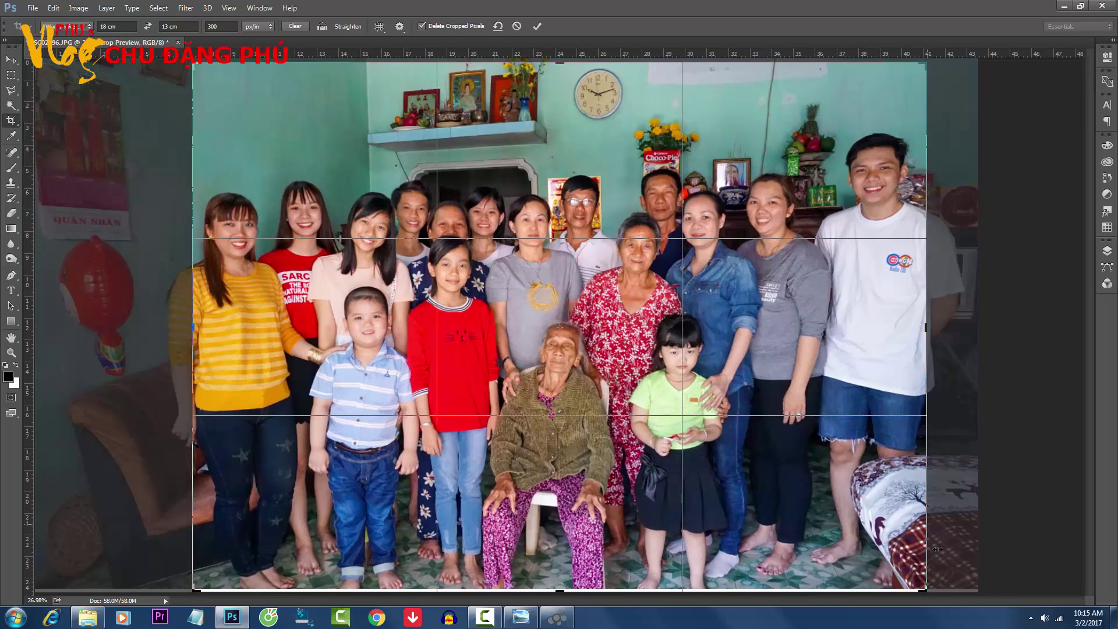
left_click_drag(929, 589, 933, 578)
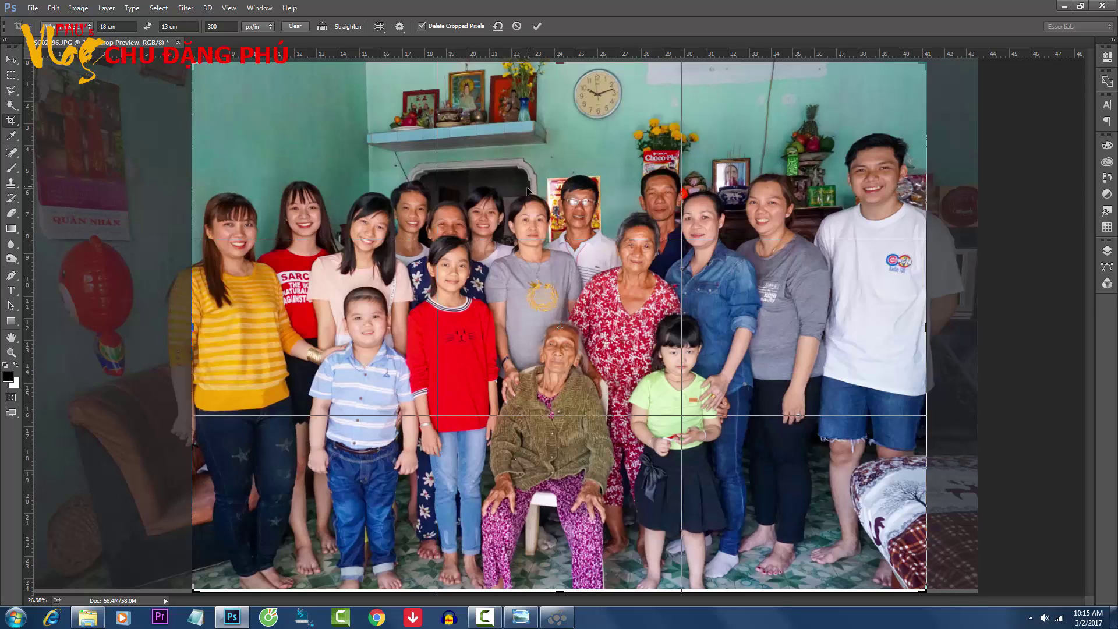
left_click_drag(527, 190, 580, 193)
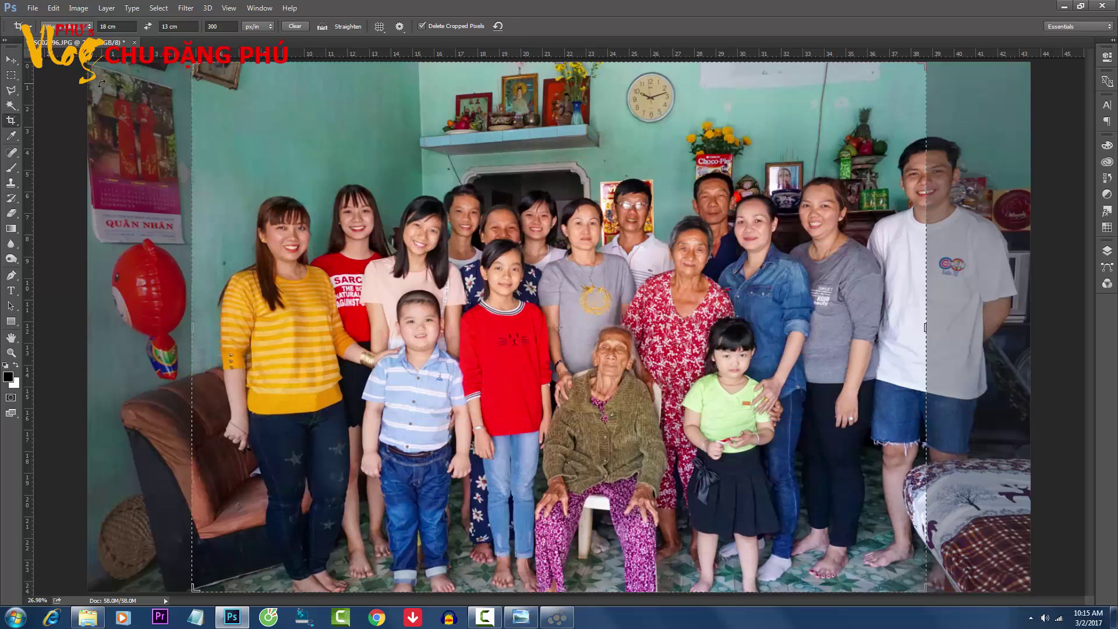
key("Escape")
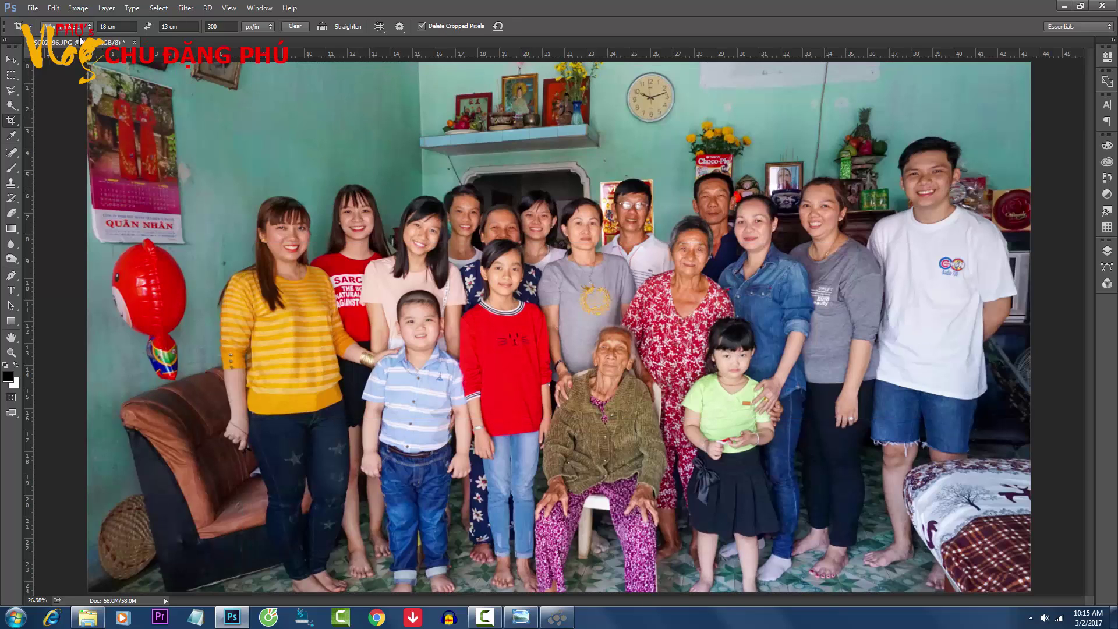
Step: Set a 16:9 crop frame tightly around the family group, excluding the wall calendar
left_click(90, 28)
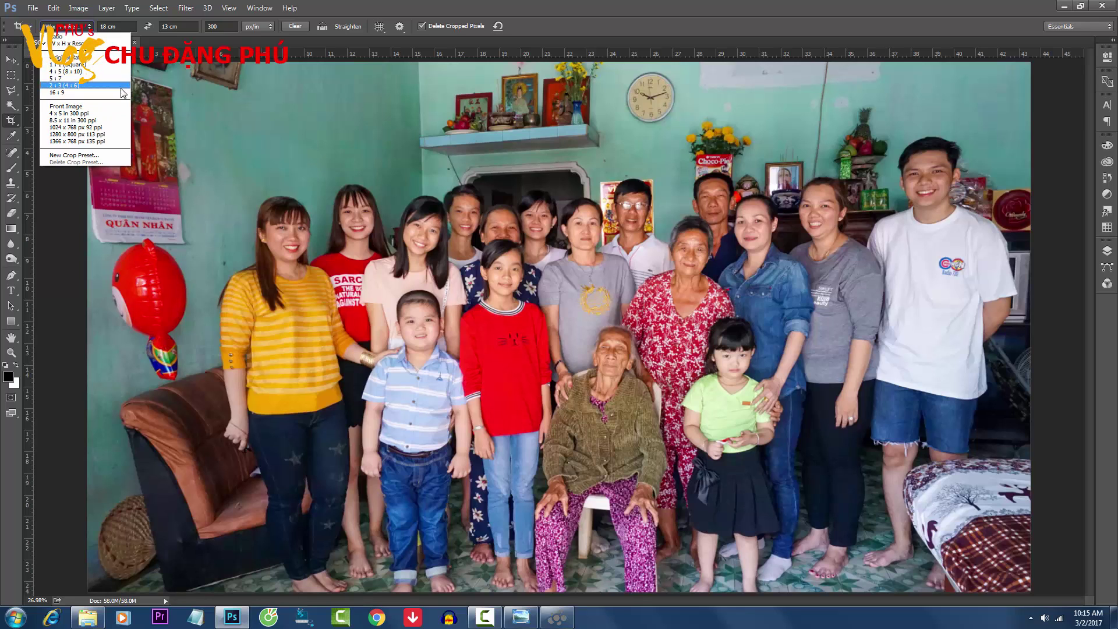
left_click(102, 93)
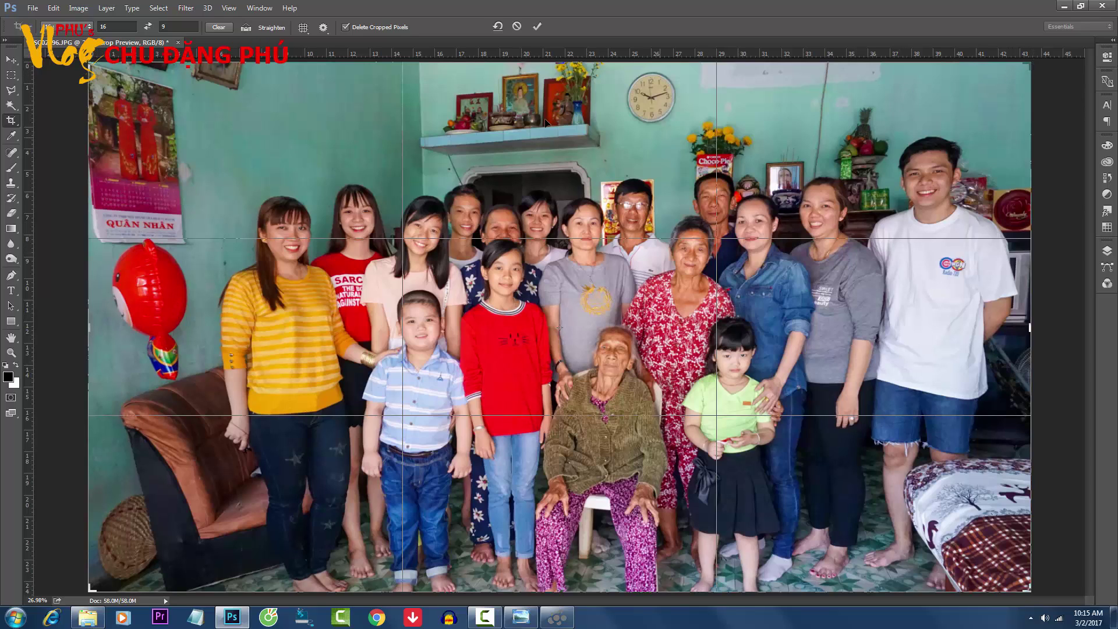
mouse_move(92, 66)
left_mouse_down()
mouse_move(164, 92)
mouse_move(153, 89)
left_mouse_up()
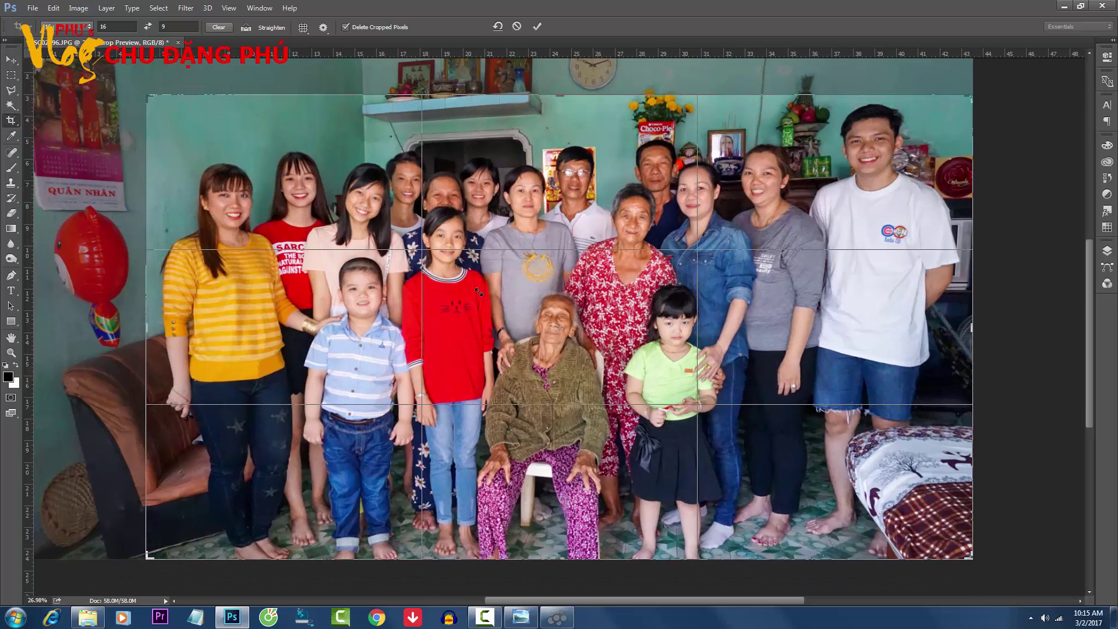
left_click_drag(971, 560, 974, 545)
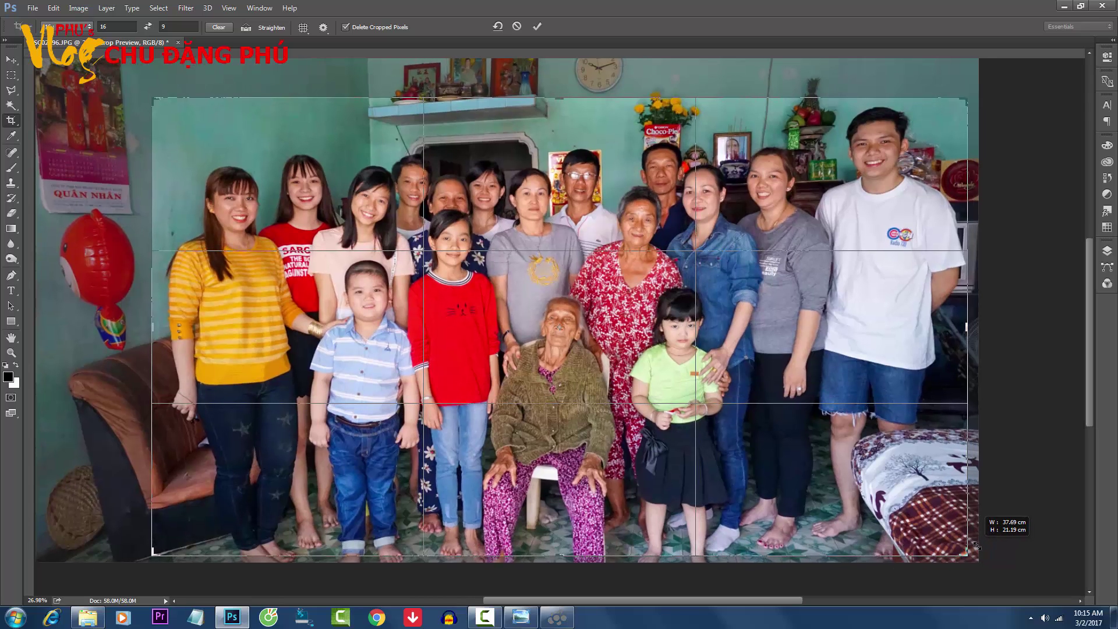
left_click_drag(974, 545, 970, 557)
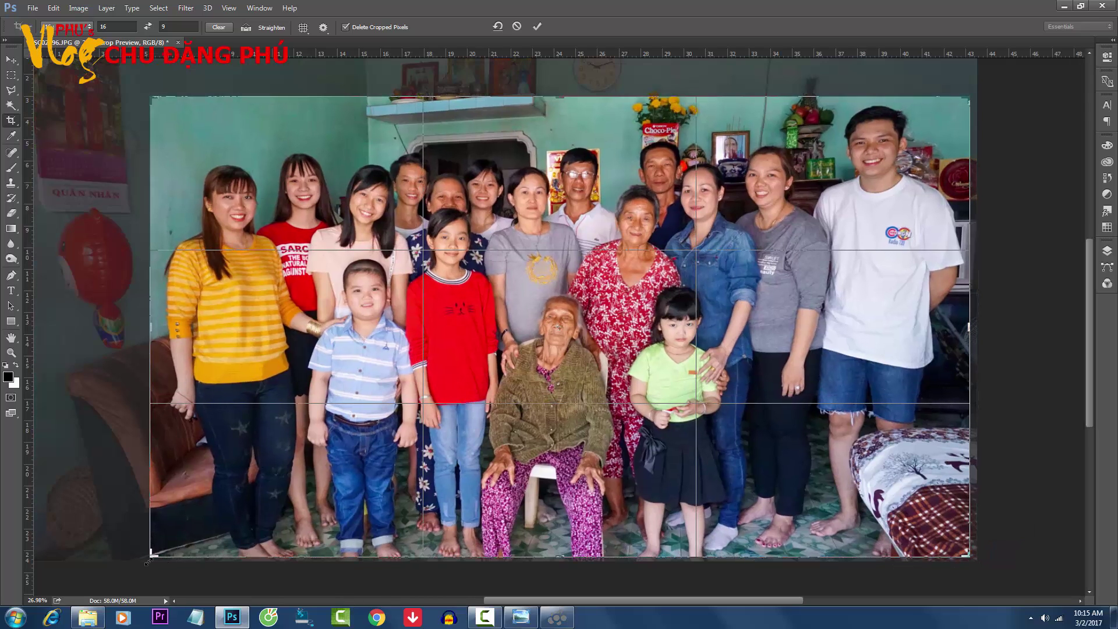
left_click_drag(151, 559, 156, 554)
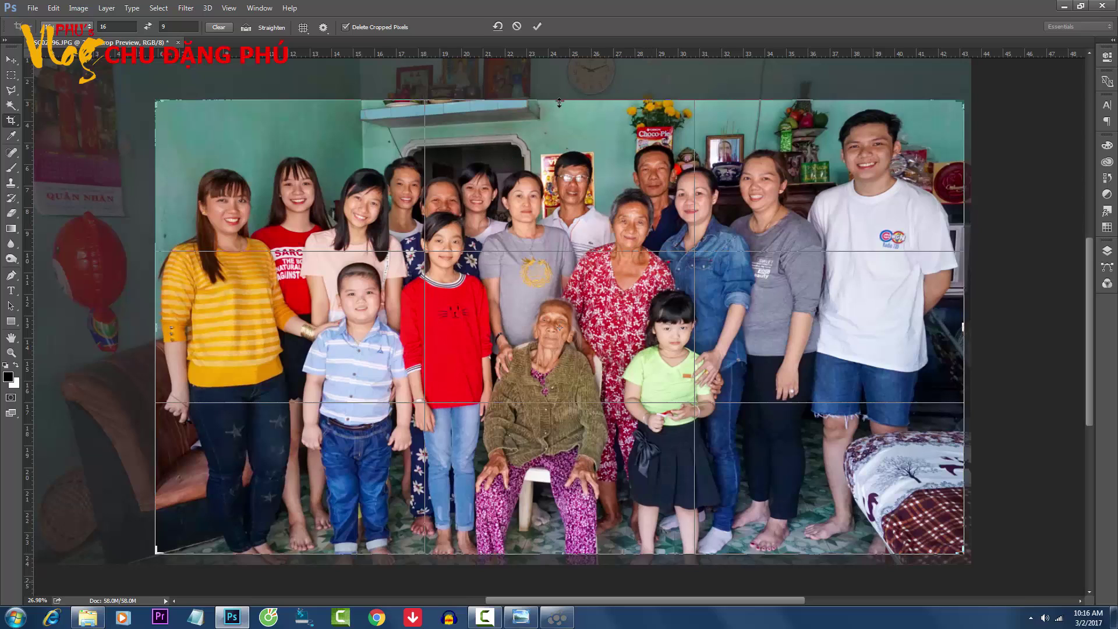
left_click_drag(559, 102, 557, 105)
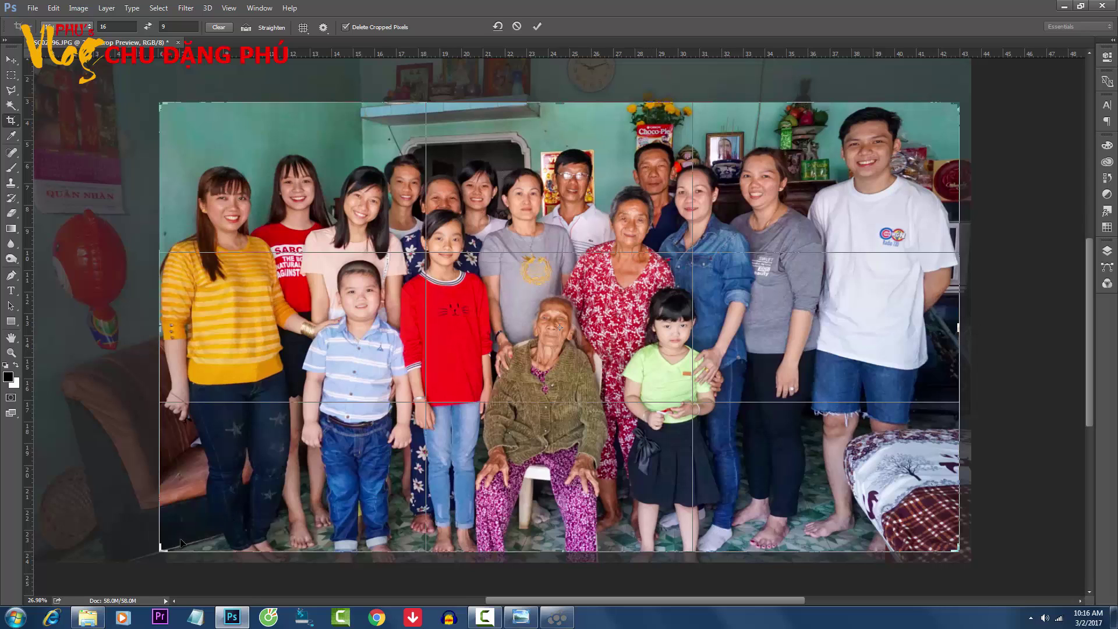
left_click_drag(158, 553, 155, 555)
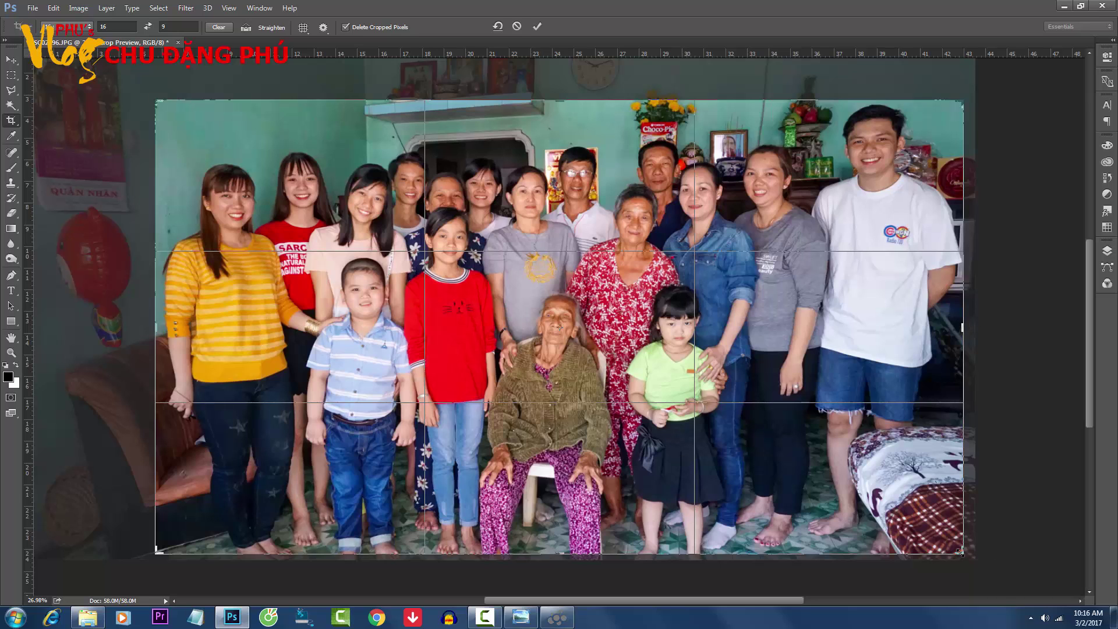
left_click_drag(959, 551, 824, 319)
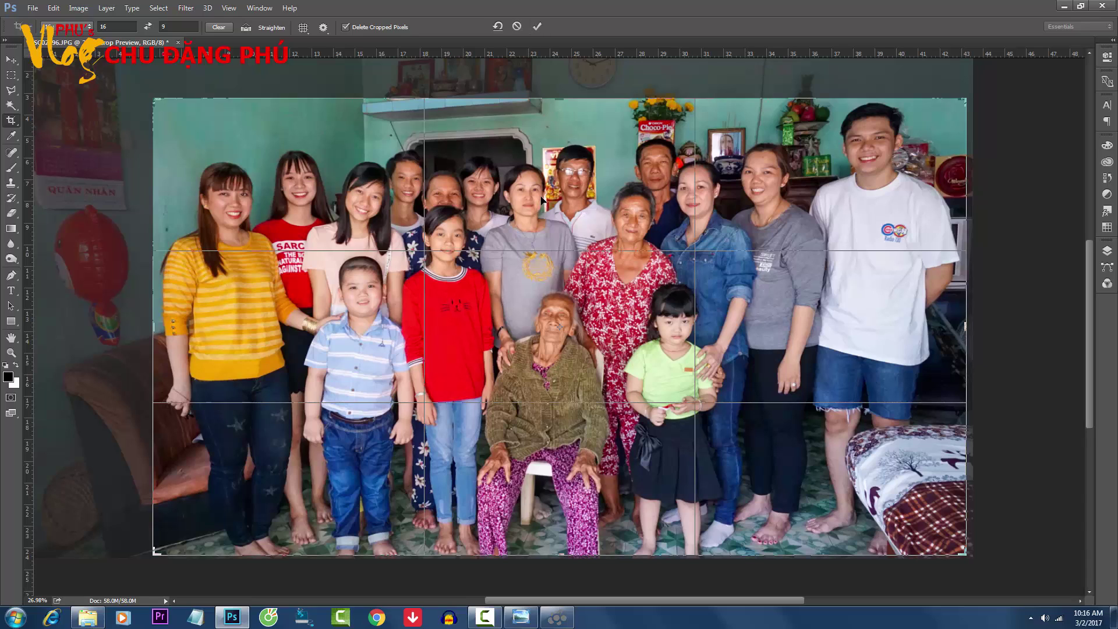
Step: Apply the 16:9 crop and fit the cropped photo to the screen
key("Return")
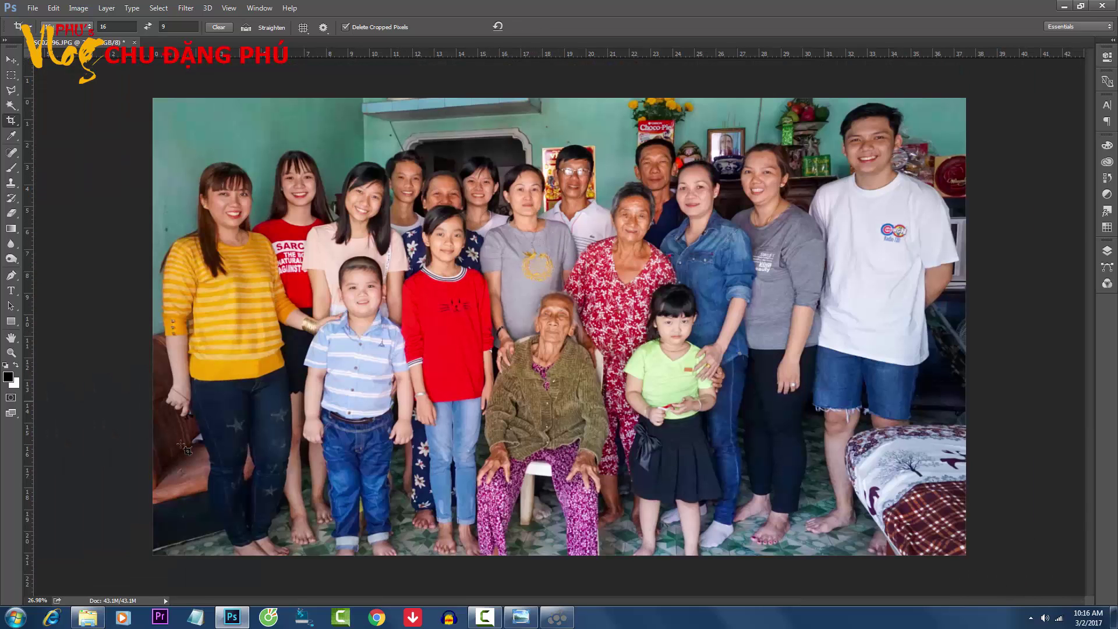
double_click(10, 338)
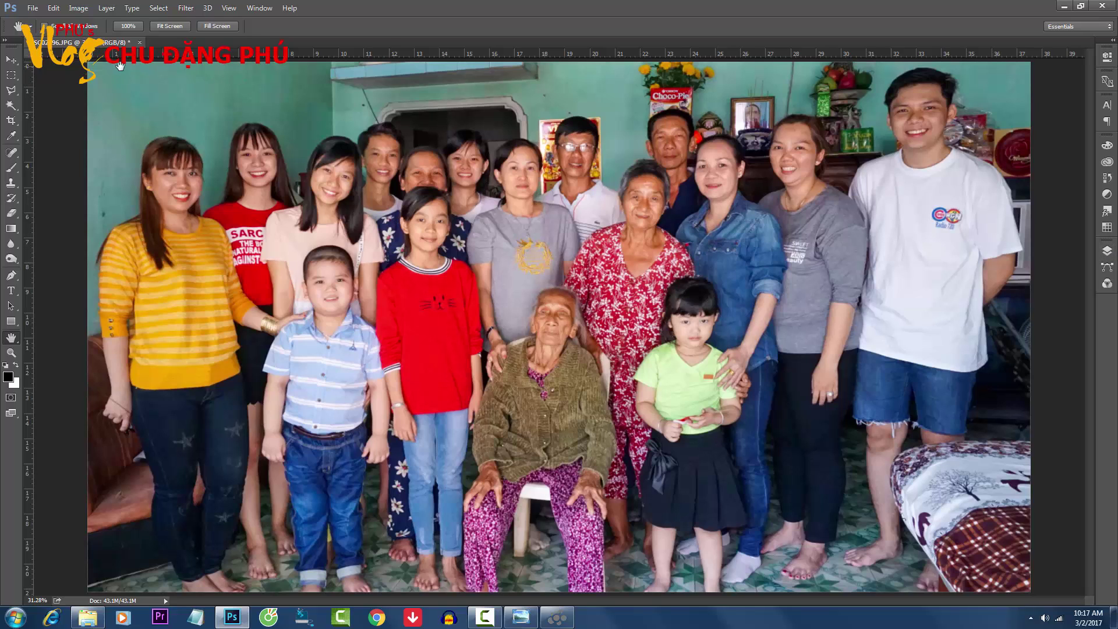
left_click(105, 8)
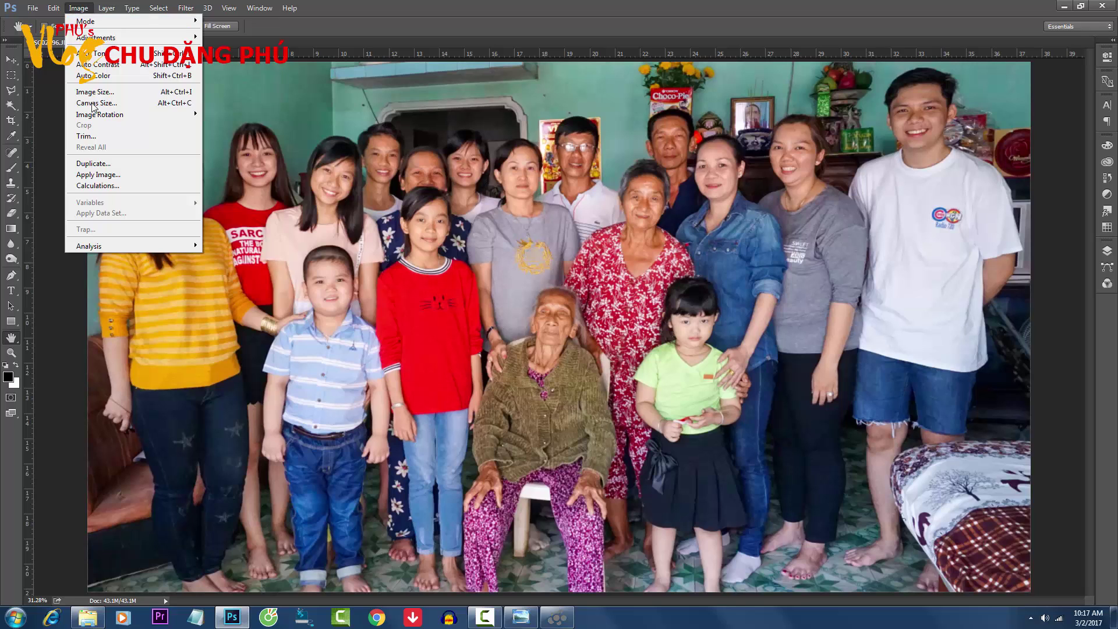
Step: Duplicate the cropped, corrected photo as a new document named 'DSC02496 copy'
left_click(93, 163)
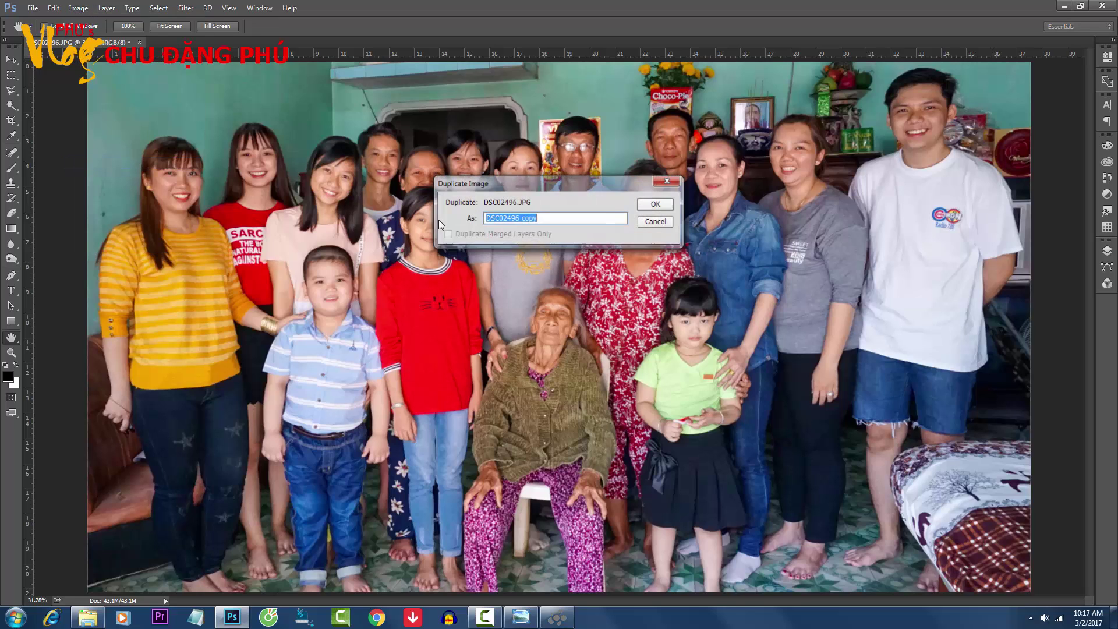
left_click(650, 204)
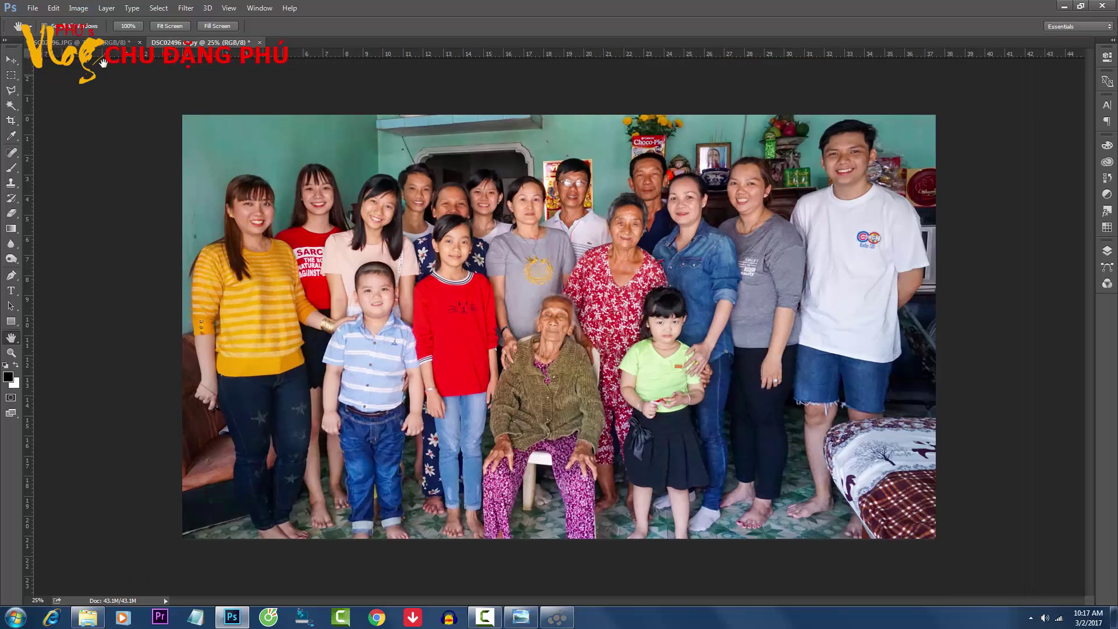
left_click(95, 44)
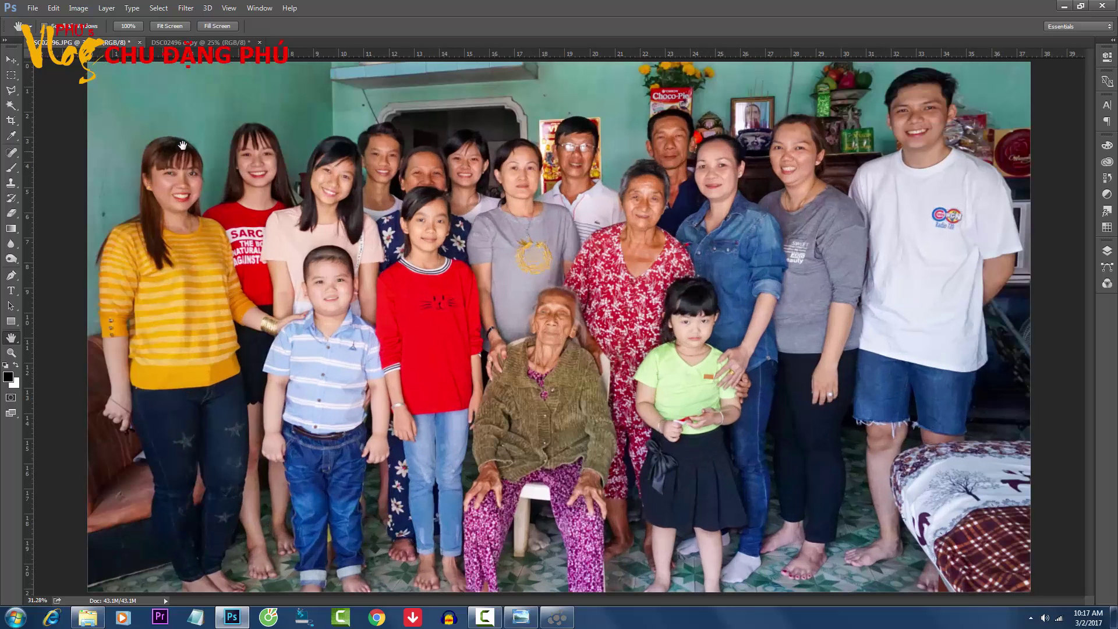
Step: Revert the original DSC02496.JPG to its saved state and switch back to the DSC02496 copy
left_click(32, 7)
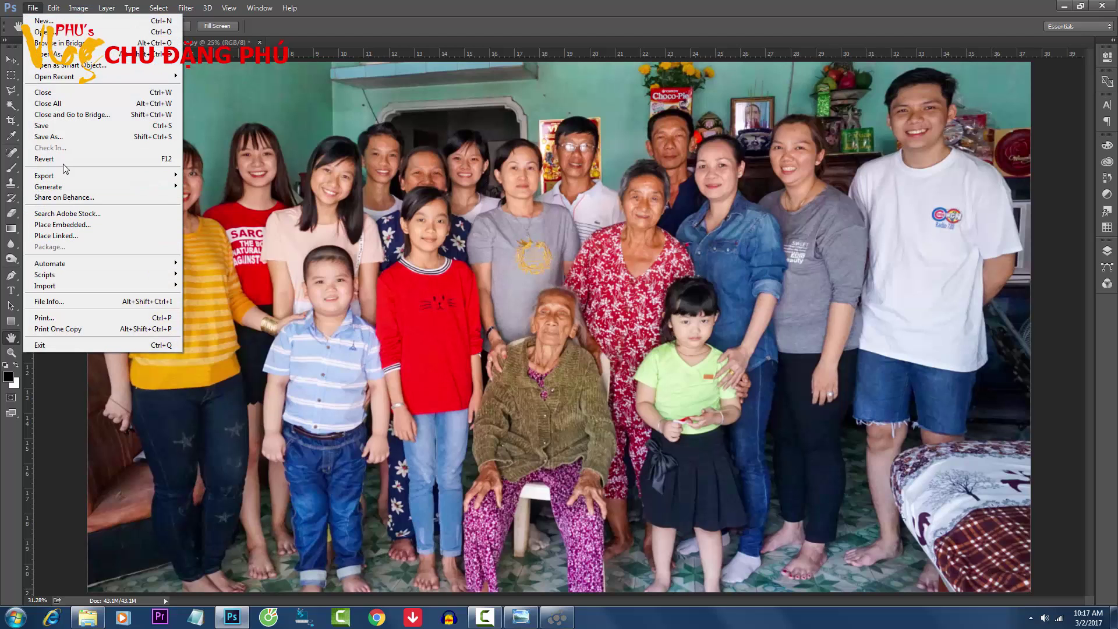
left_click(85, 160)
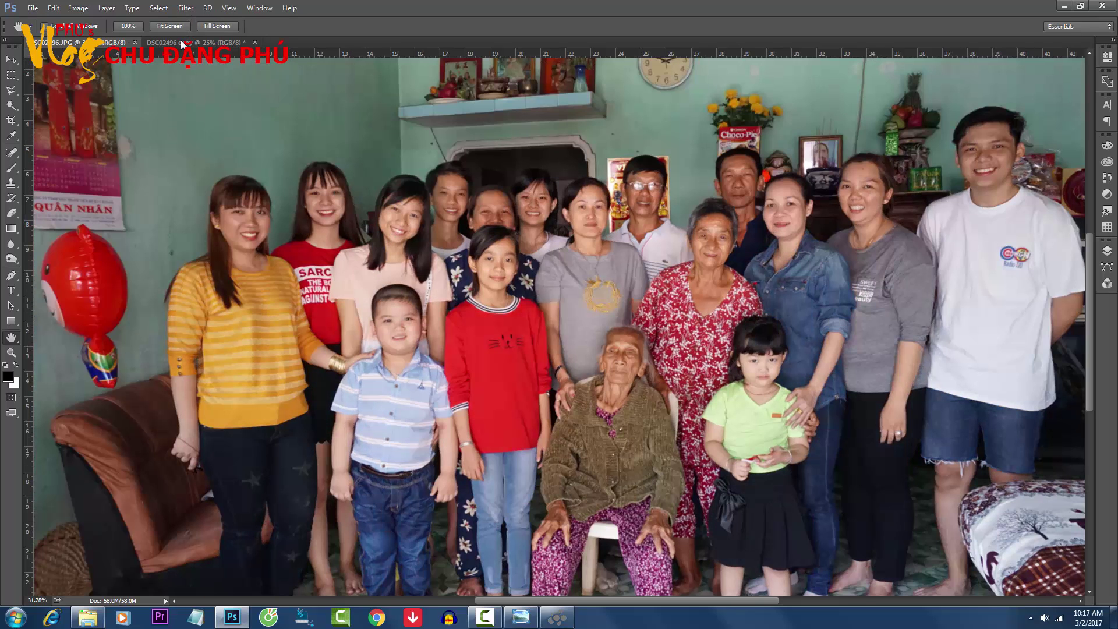
left_click(180, 39)
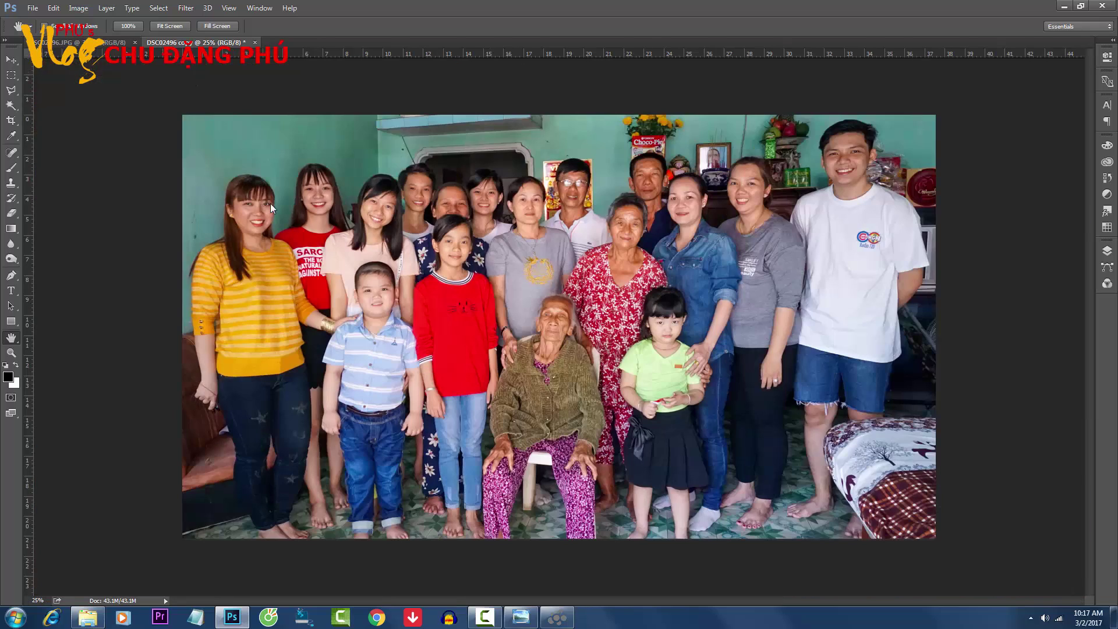
left_click(258, 9)
mouse_move(267, 21)
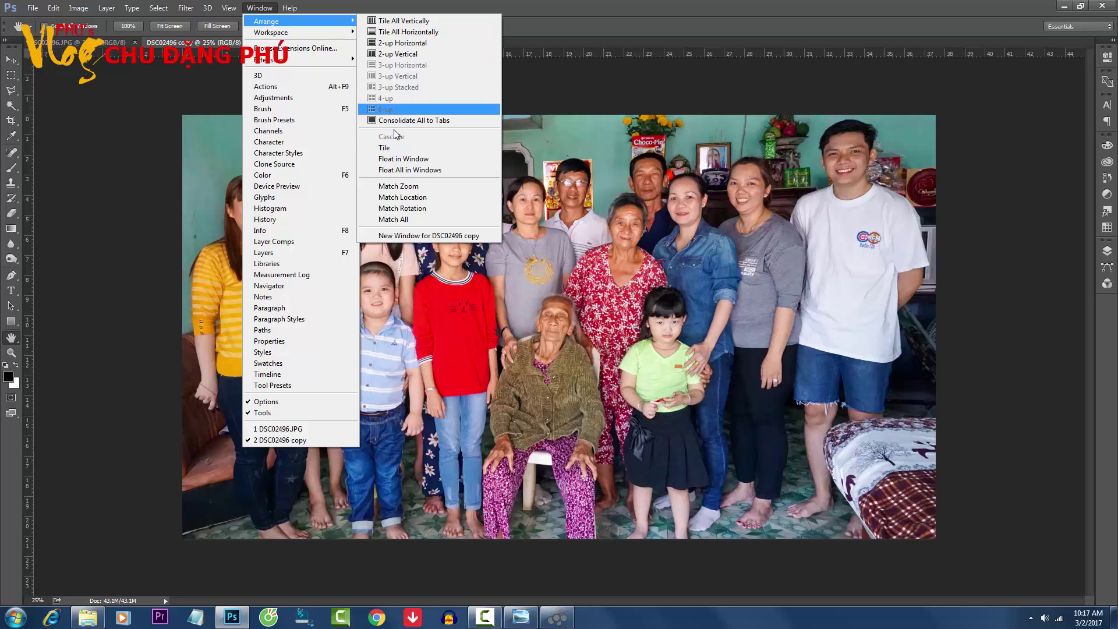
Step: Float the copy in its own window, match all zoom levels, and fit the copy on screen
left_click(416, 158)
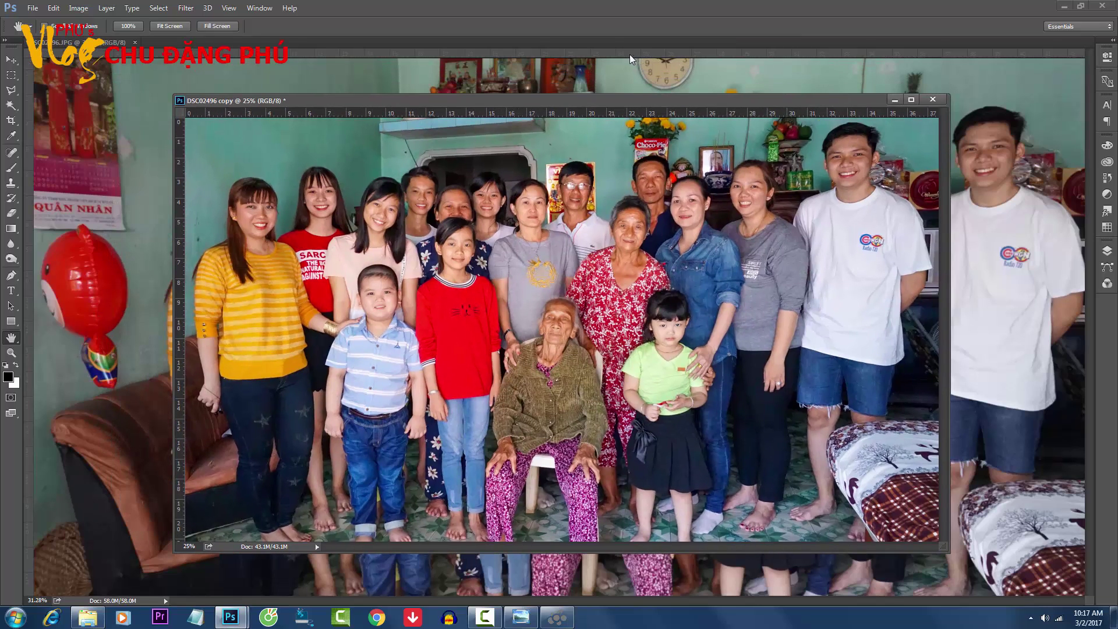
left_click(630, 58)
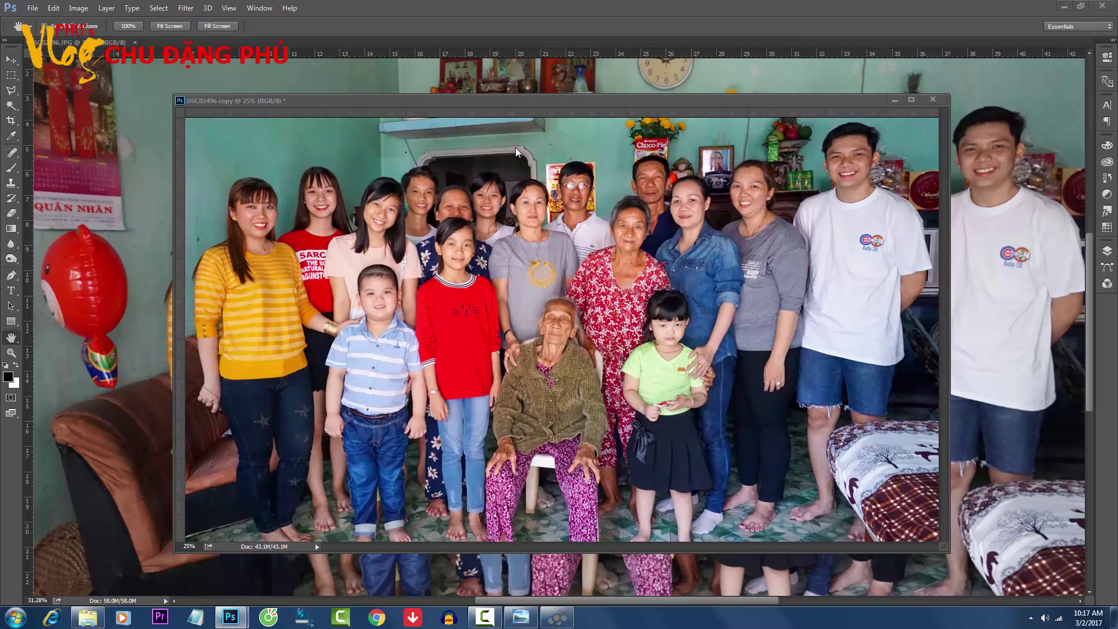
left_click(259, 8)
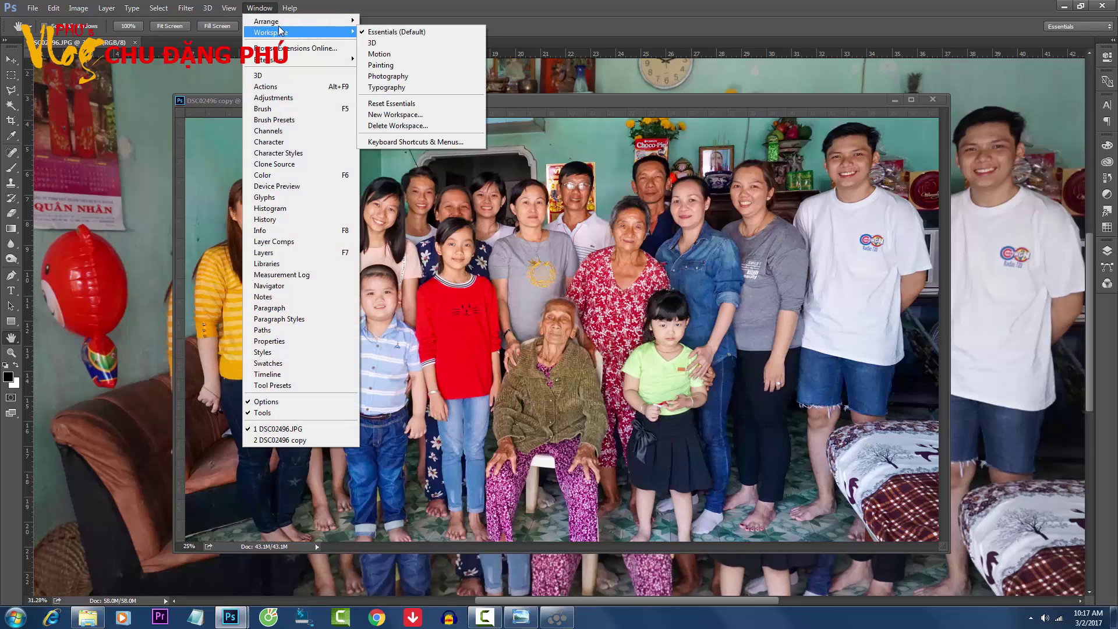
mouse_move(279, 20)
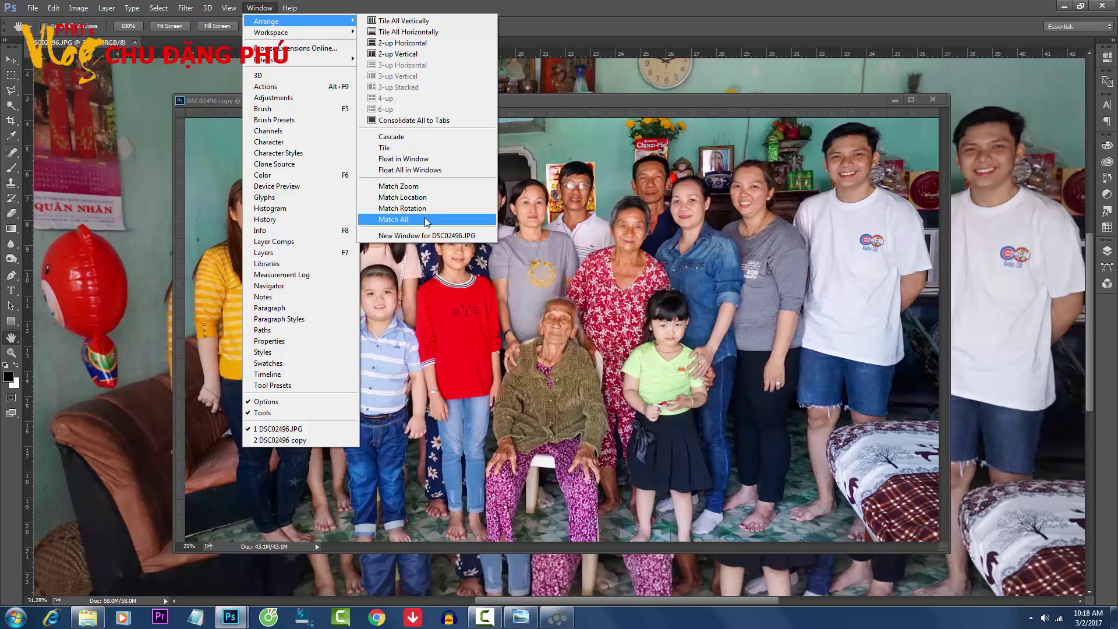
left_click(427, 222)
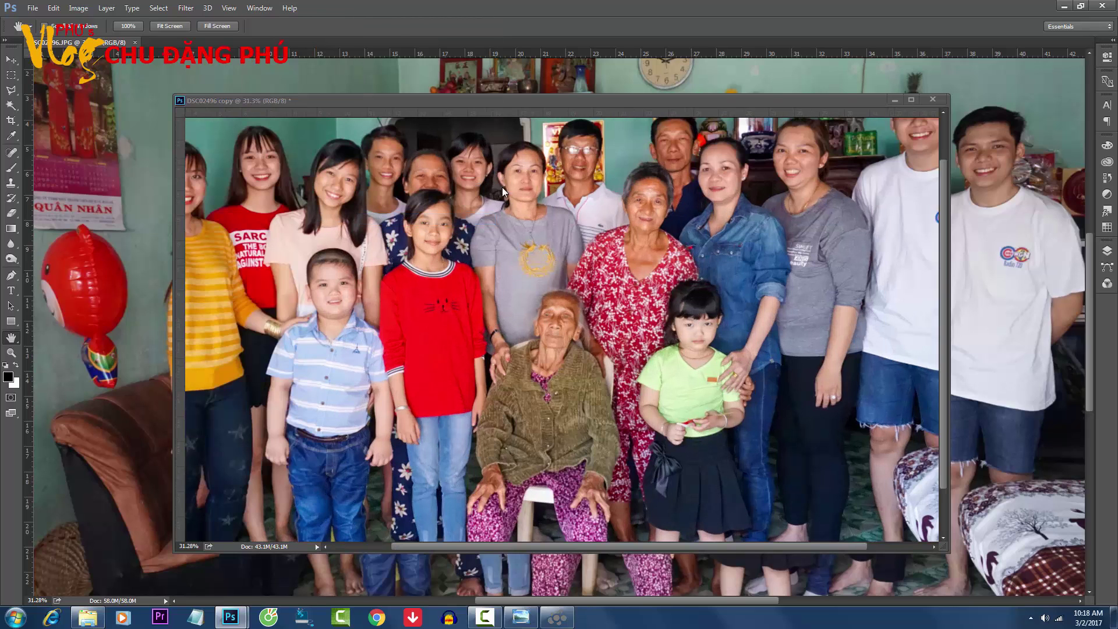
left_click(506, 229)
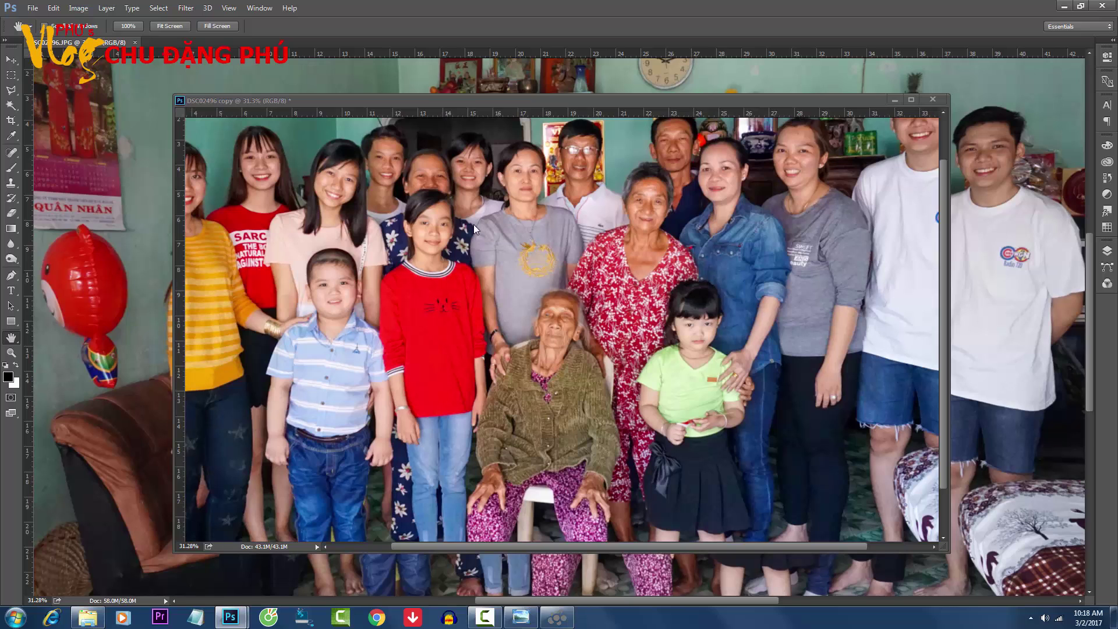
double_click(11, 338)
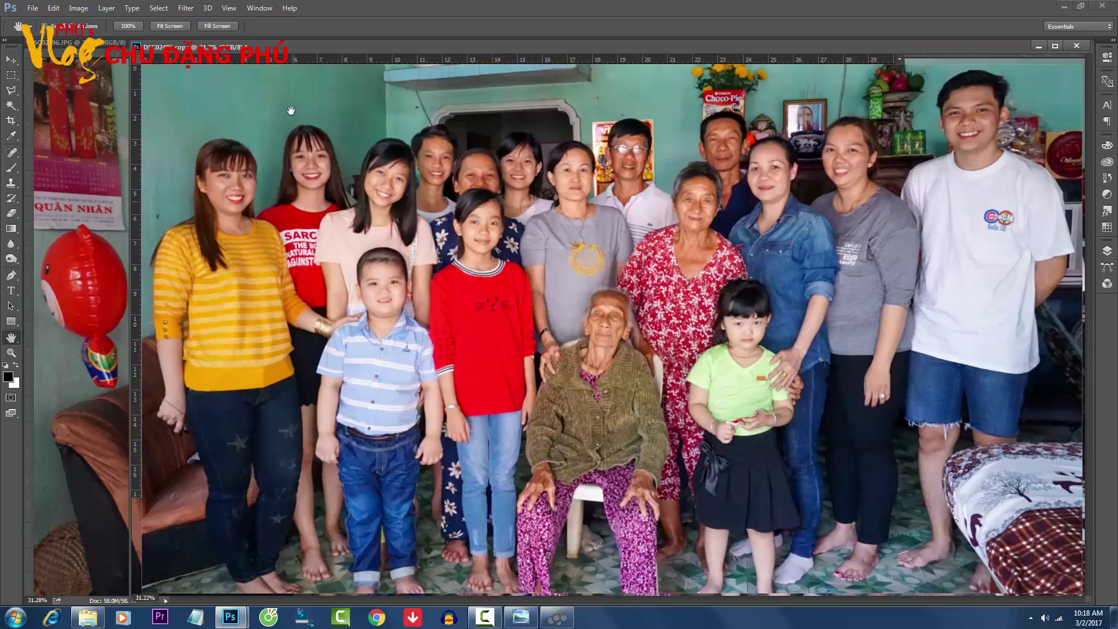
Step: Float the original DSC02496.JPG in its own window, fit it on screen, and resize both windows
left_click(106, 44)
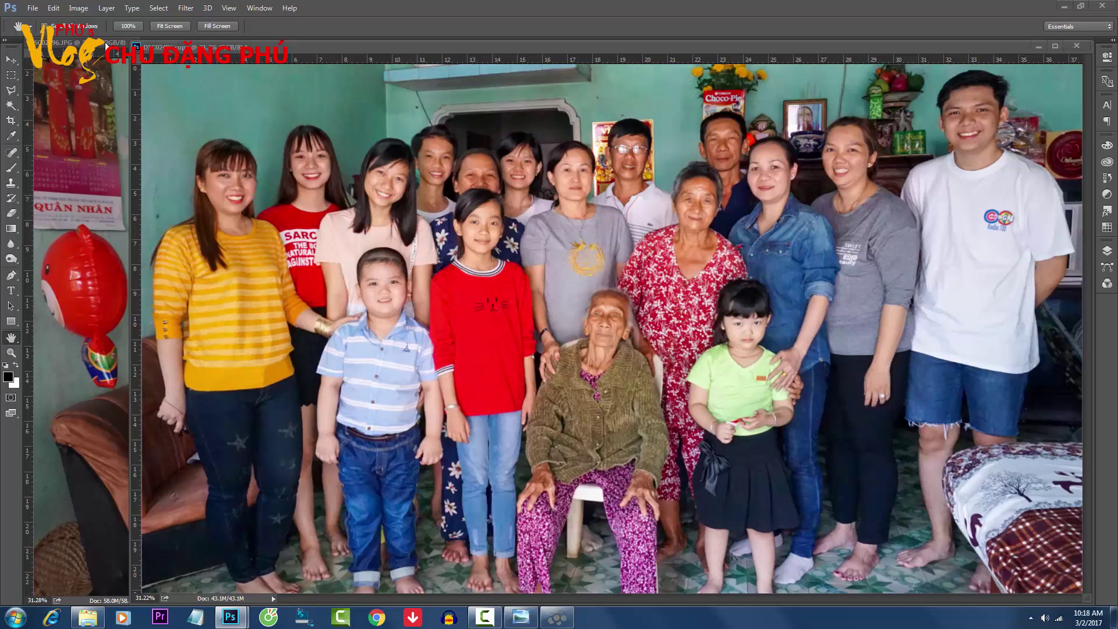
left_click_drag(106, 44, 124, 89)
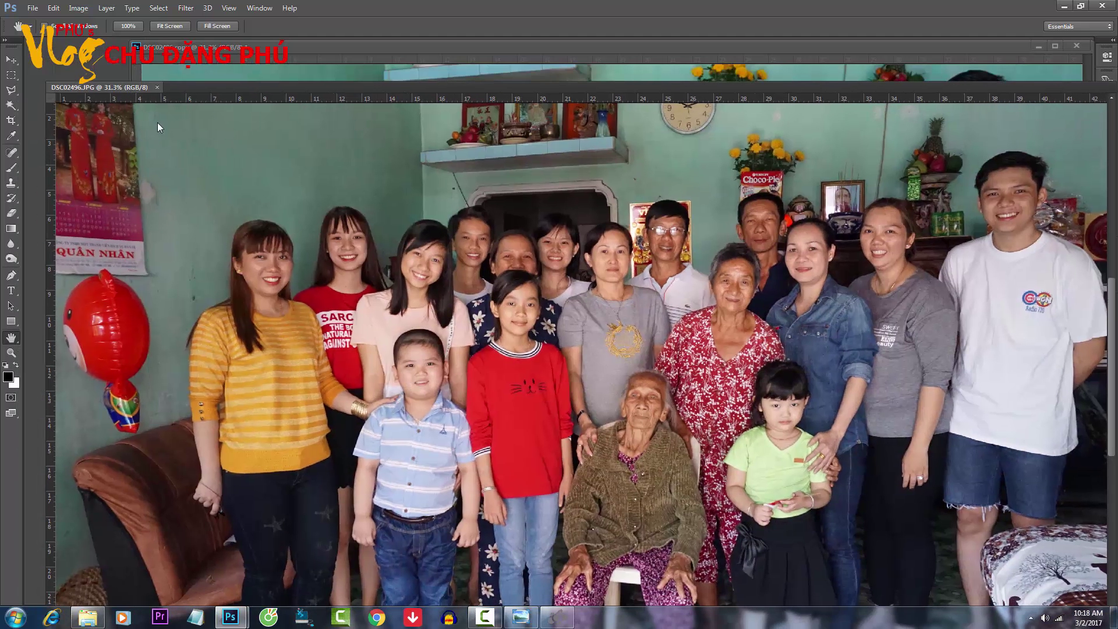
double_click(11, 338)
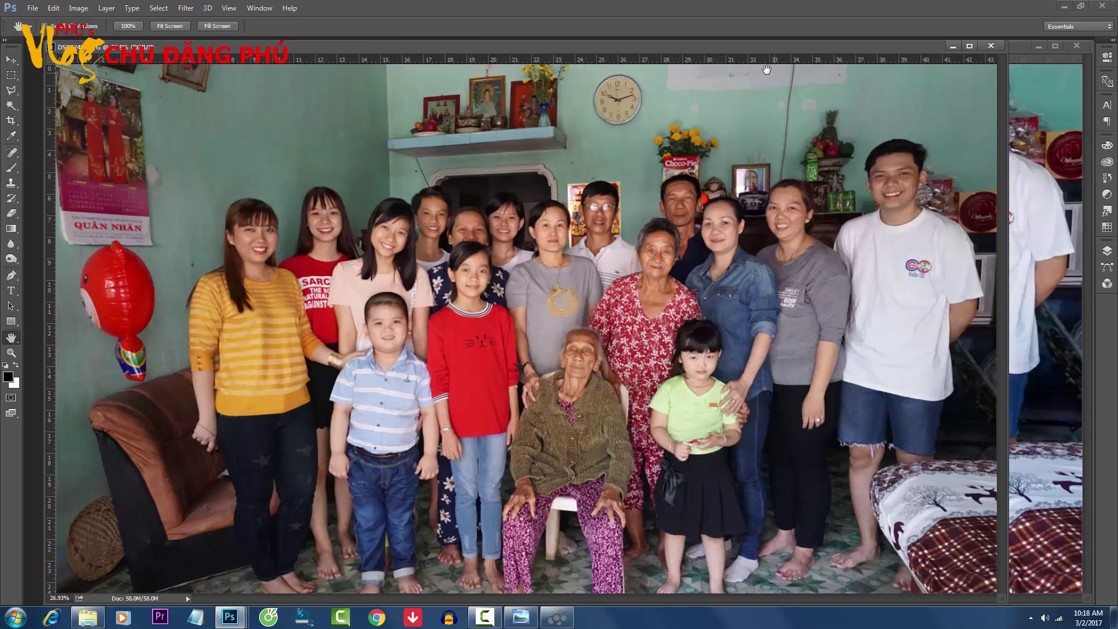
double_click(1021, 50)
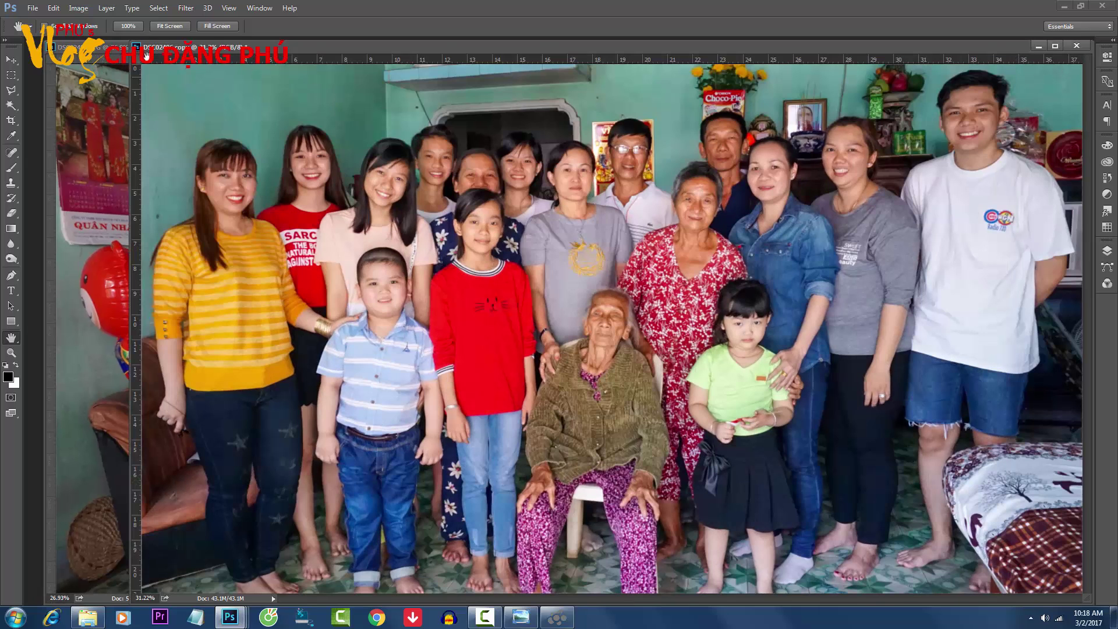
double_click(1013, 47)
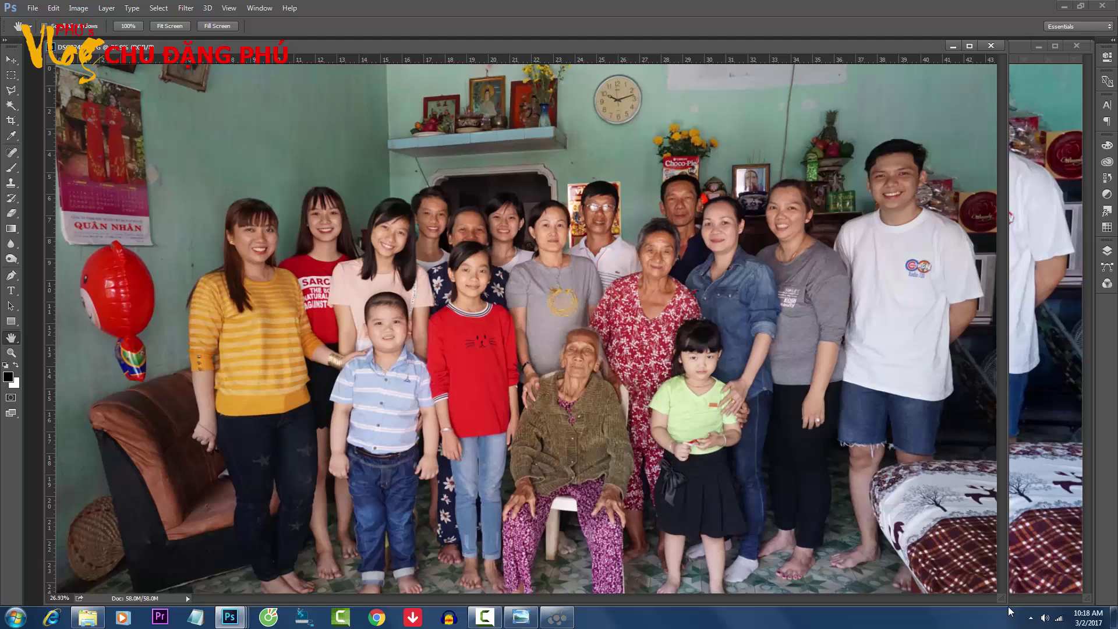
left_click_drag(1005, 599, 720, 458)
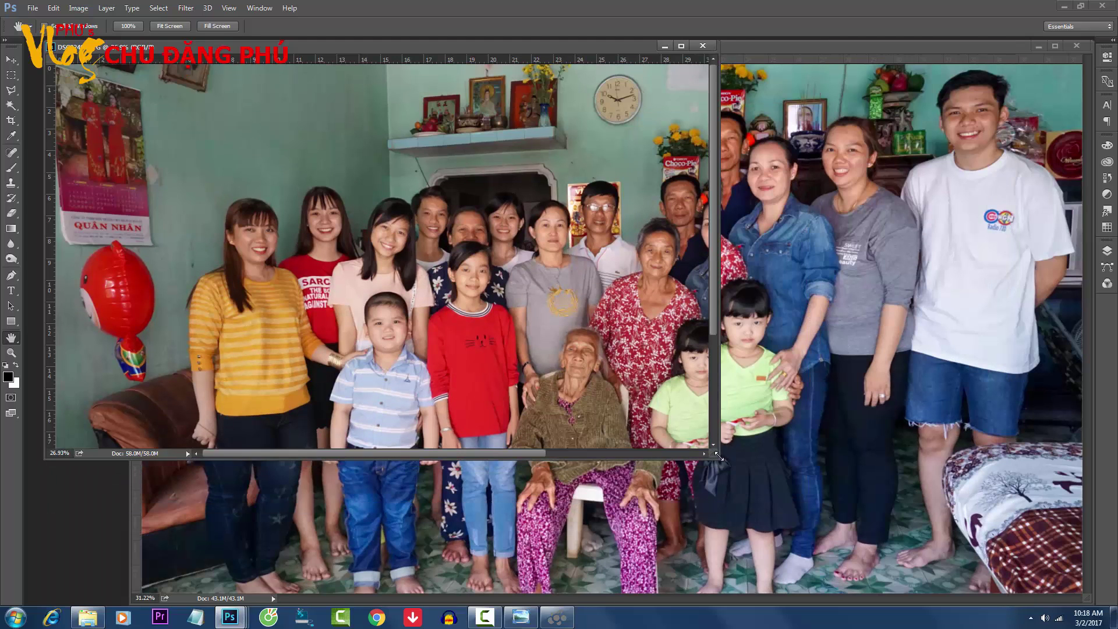
double_click(11, 338)
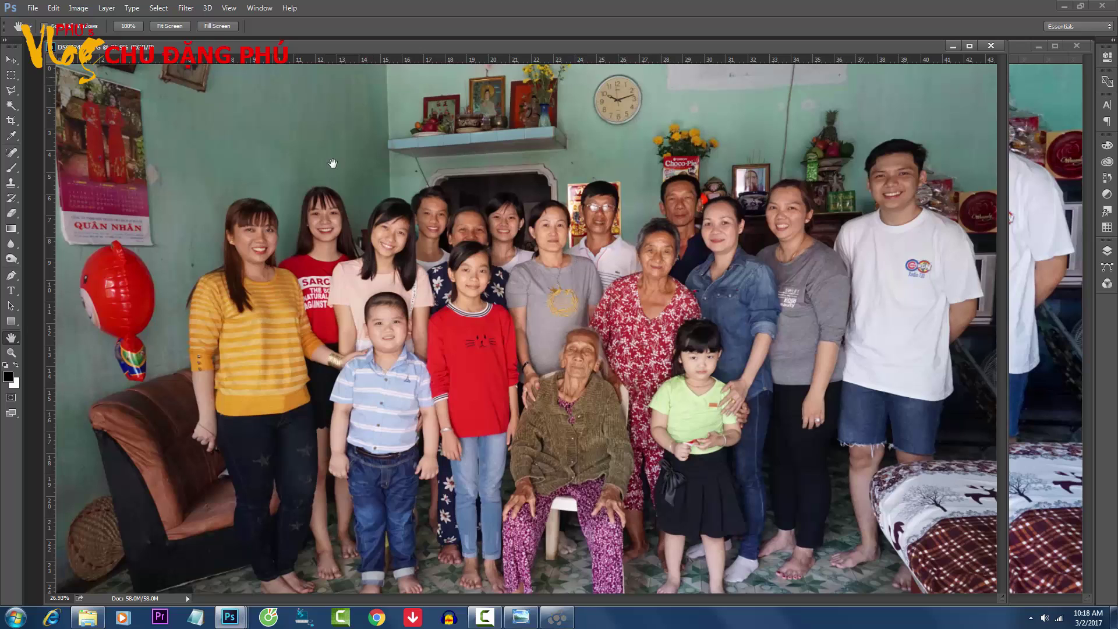
Step: Compare the two windows by bringing each forward, then dock both photos back as tabs
left_click(1020, 48)
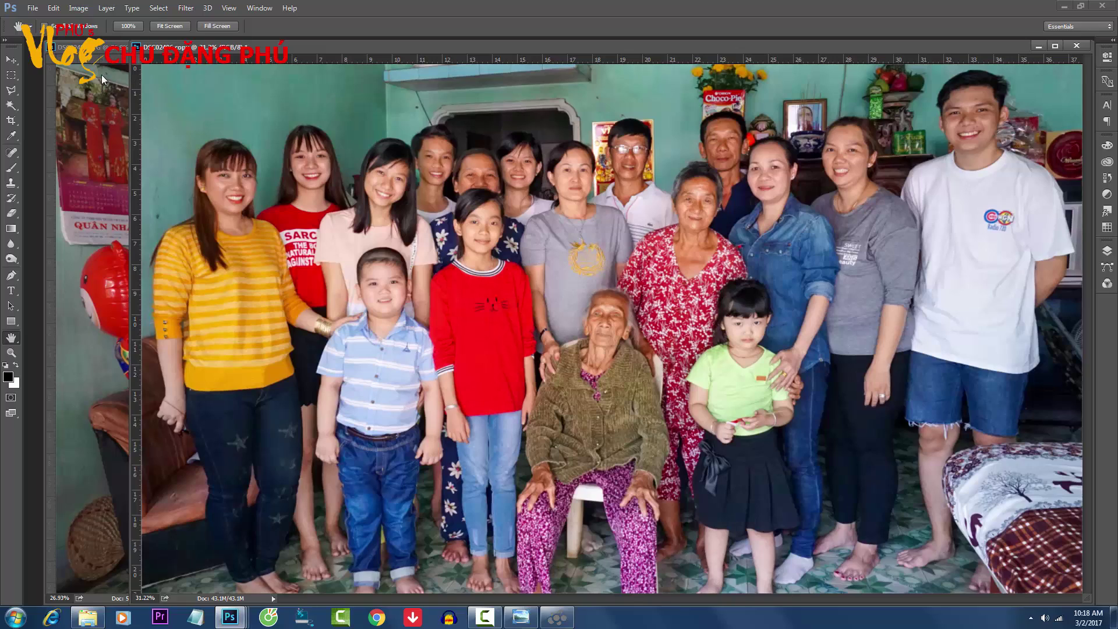
left_click(76, 47)
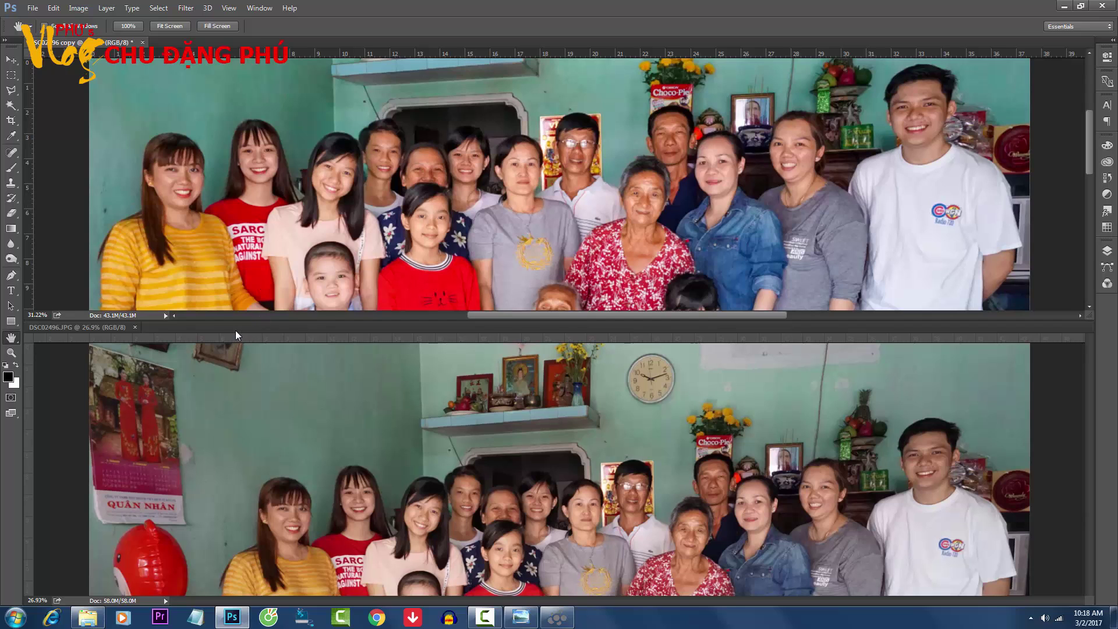
mouse_move(235, 330)
left_mouse_down()
mouse_move(280, 53)
mouse_move(236, 51)
left_mouse_up()
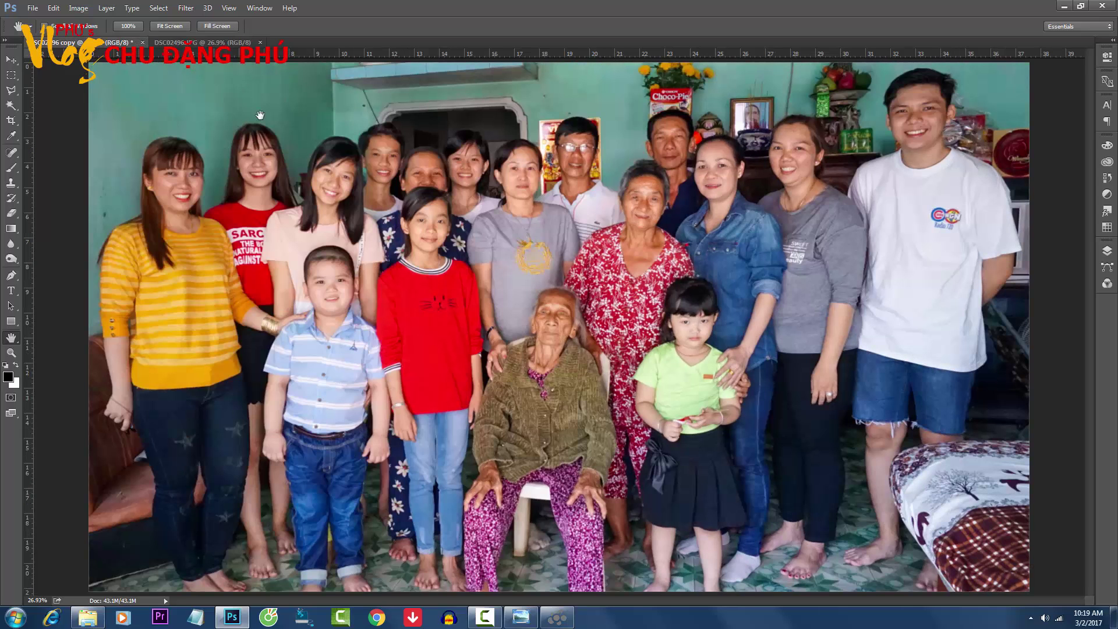
Step: View the original uncropped photo, then return to the cropped copy and open the Filter menu
key("ctrl+z")
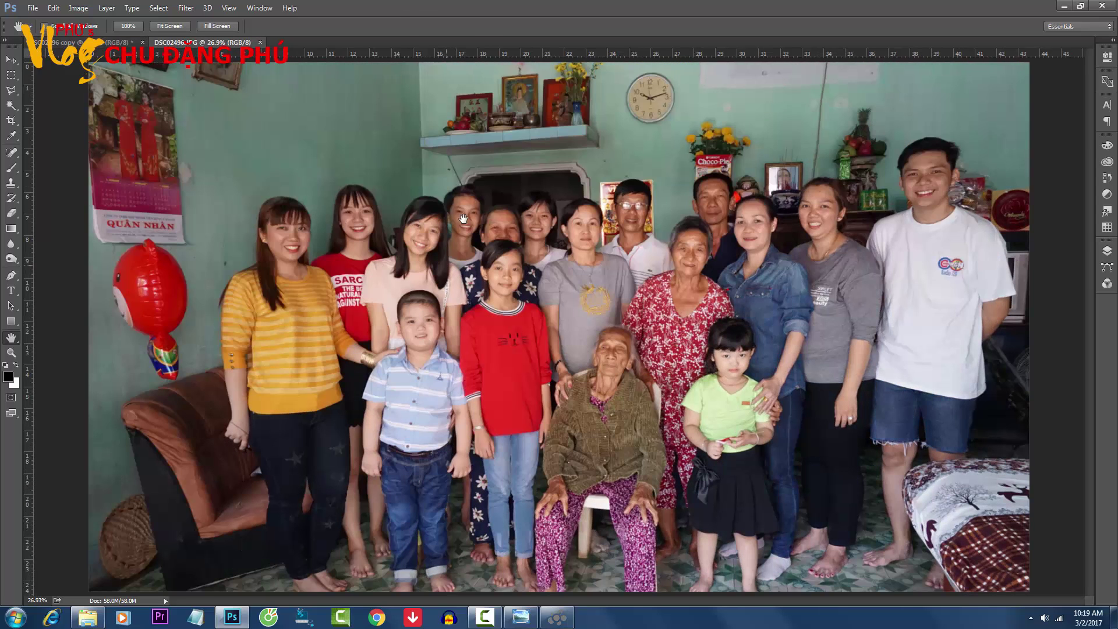
left_click(114, 42)
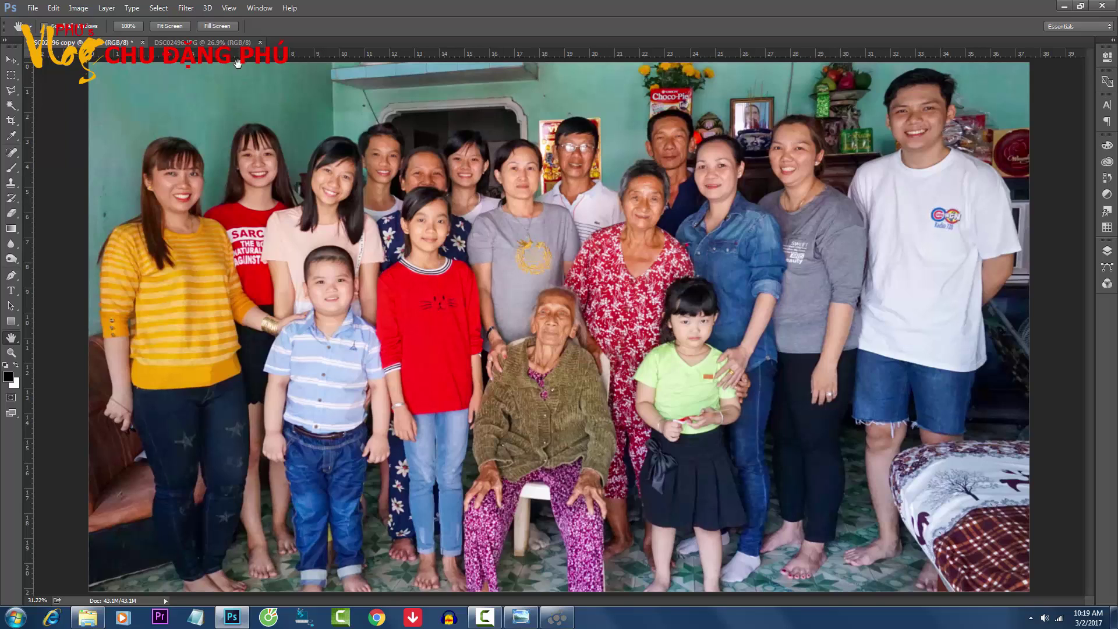
left_click(186, 8)
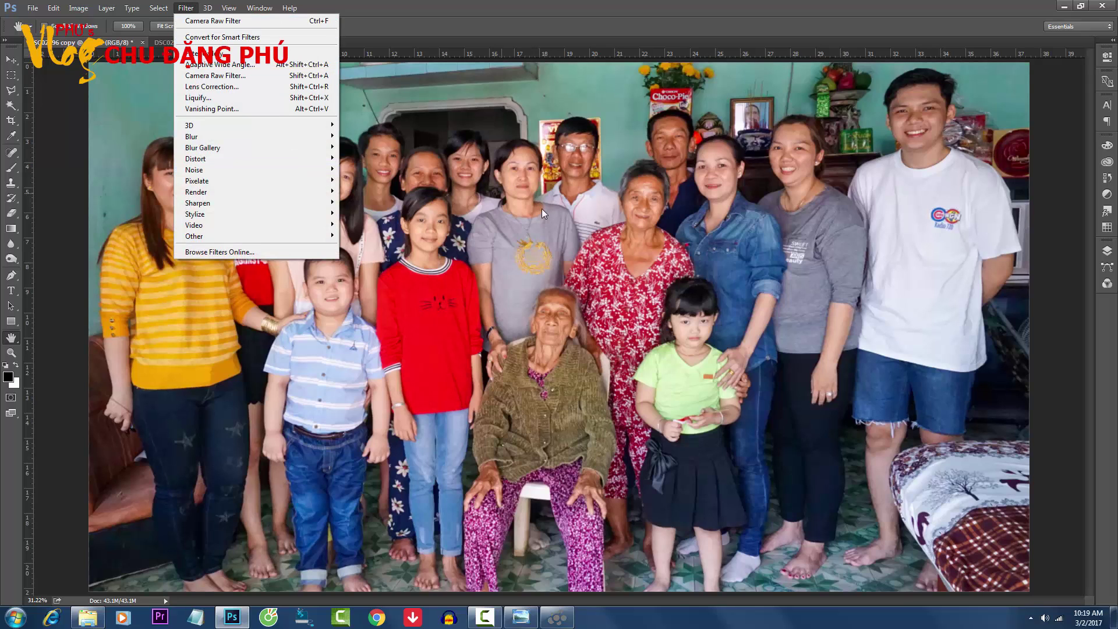
Step: Dismiss the Filter menu and the adjustment-layer list without adding anything, then collapse the Layers panel
left_click(576, 203)
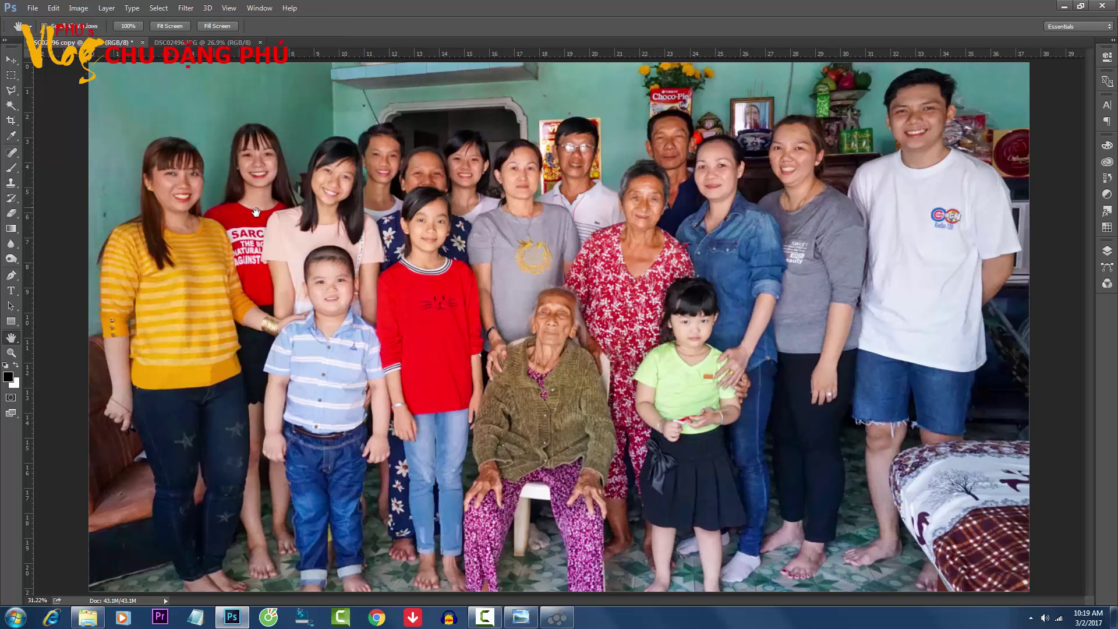
left_click(1107, 250)
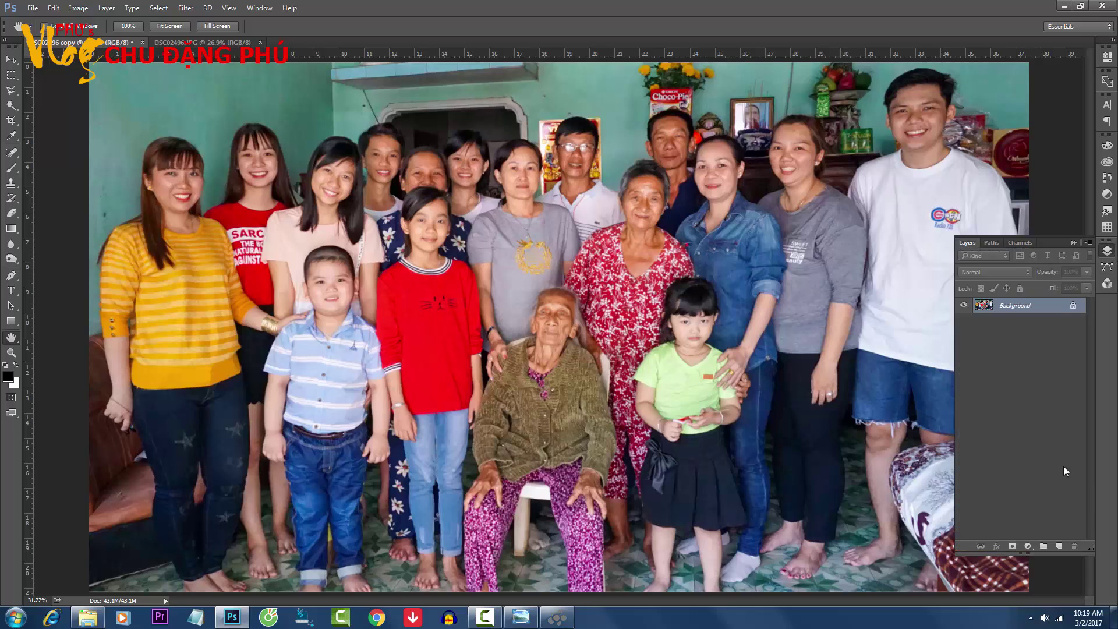
left_click(1028, 547)
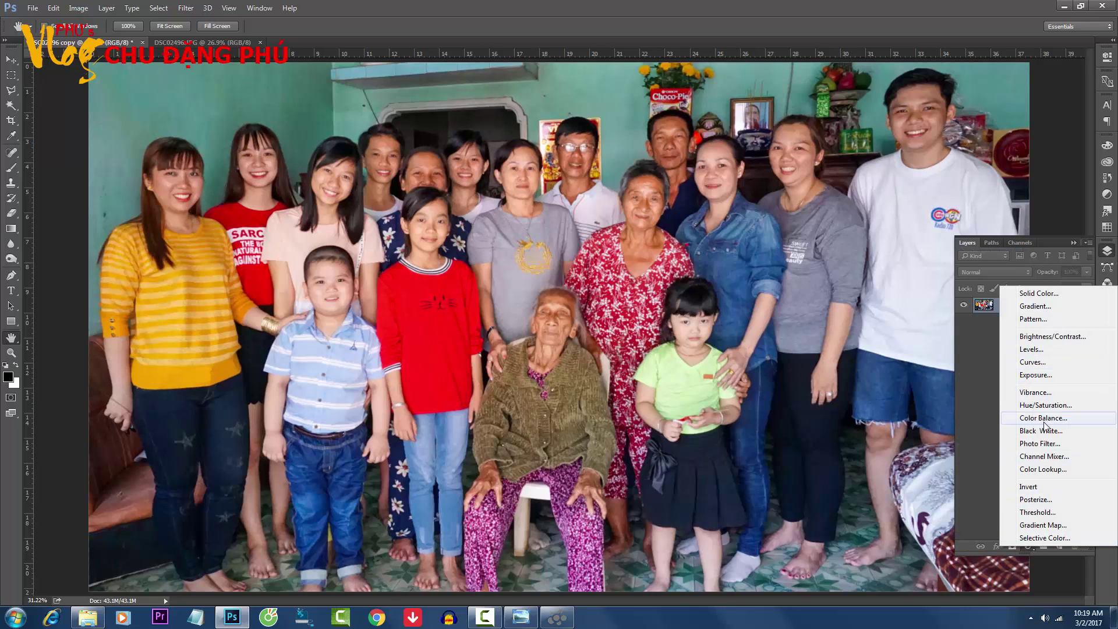
left_click(596, 367)
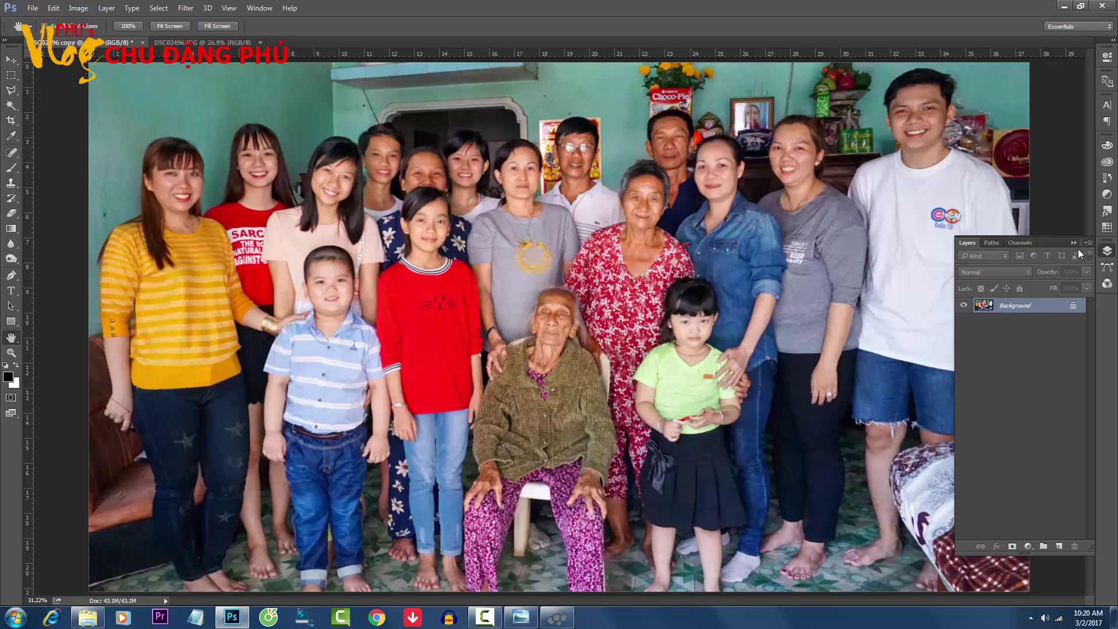
left_click(1109, 252)
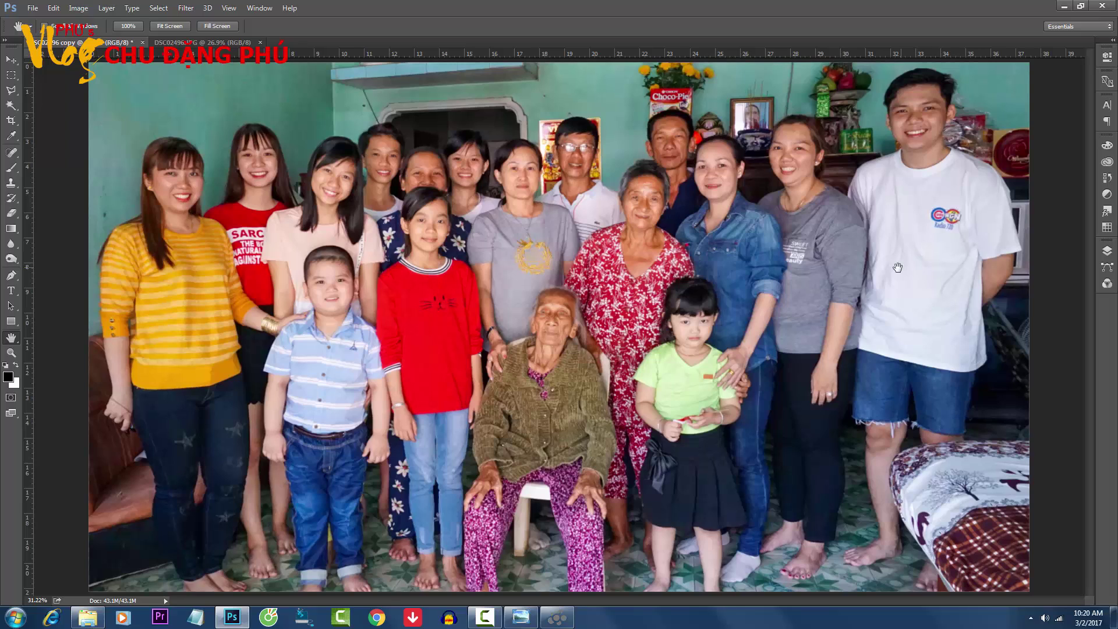